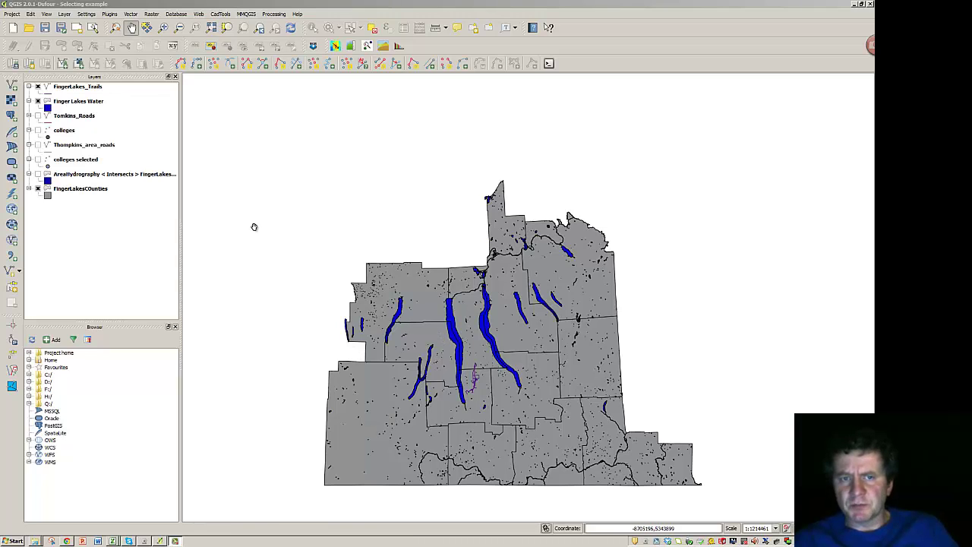
Make Finger Lakes Water active, switch to rectangle selection, and zoom in between the lakes
{"action": "left_click", "coordinate": [80, 103]}
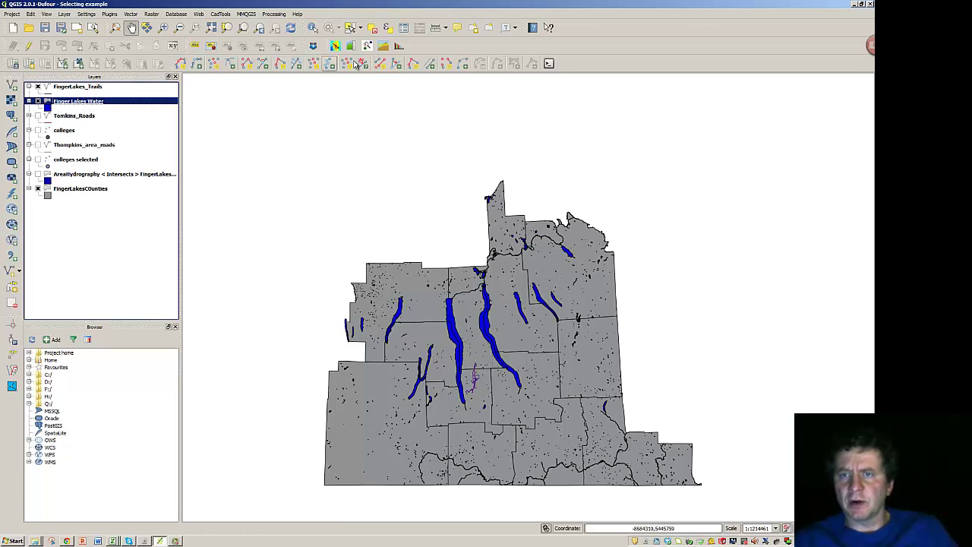
{"action": "left_click", "coordinate": [361, 28]}
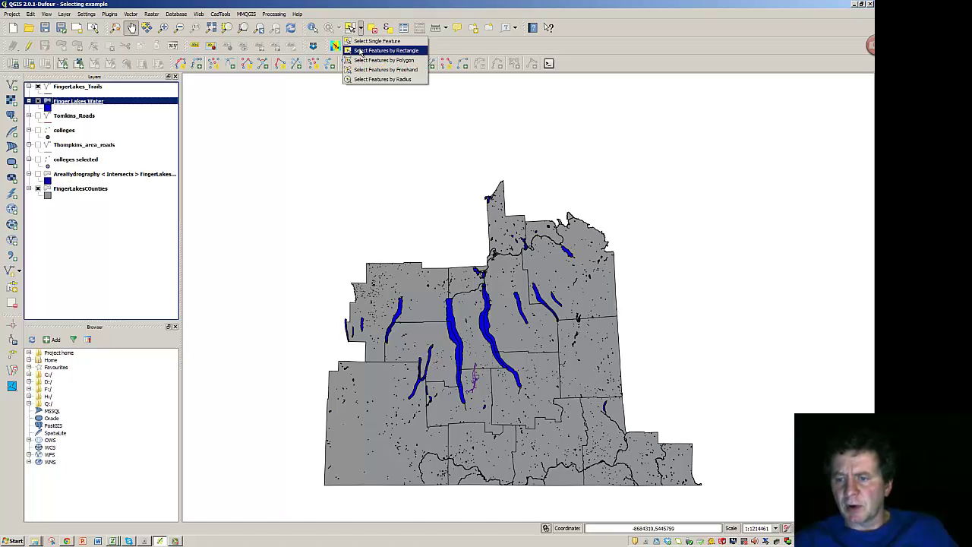
{"action": "left_click", "coordinate": [360, 50]}
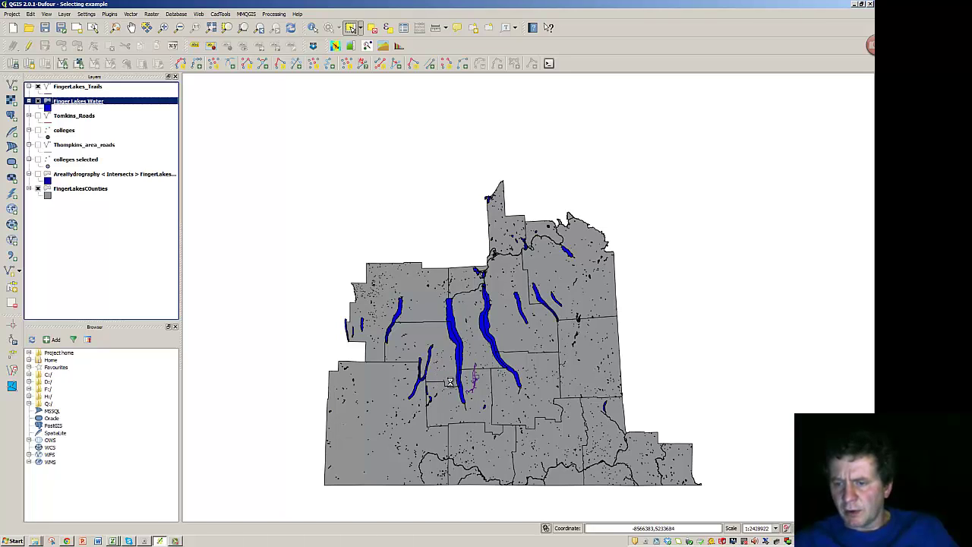
{"action": "scroll", "coordinate": [443, 388], "scroll_direction": "down", "scroll_amount": 1}
{"action": "scroll", "coordinate": [444, 389], "scroll_direction": "up", "scroll_amount": 1}
{"action": "scroll", "coordinate": [444, 388], "scroll_direction": "up", "scroll_amount": 1}
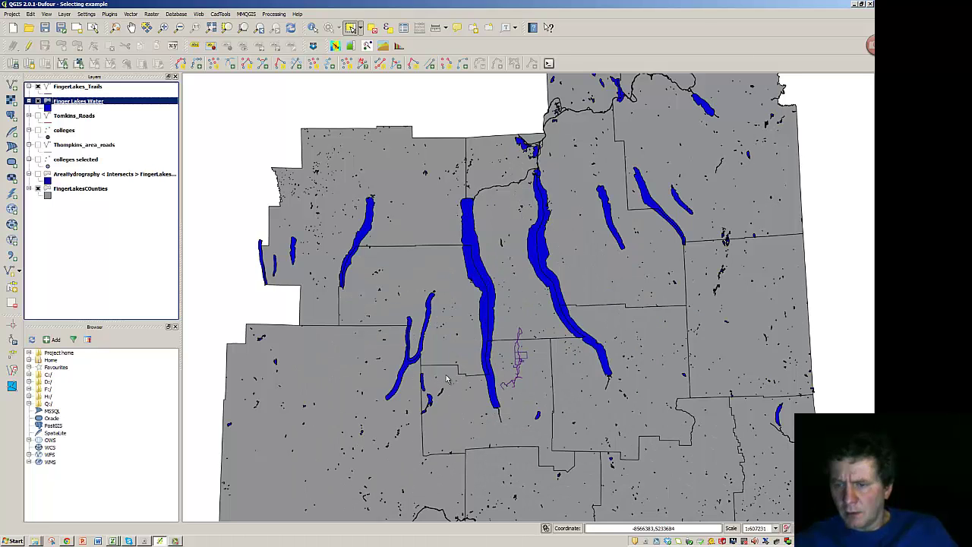
{"action": "scroll", "coordinate": [446, 375], "scroll_direction": "up", "scroll_amount": 1}
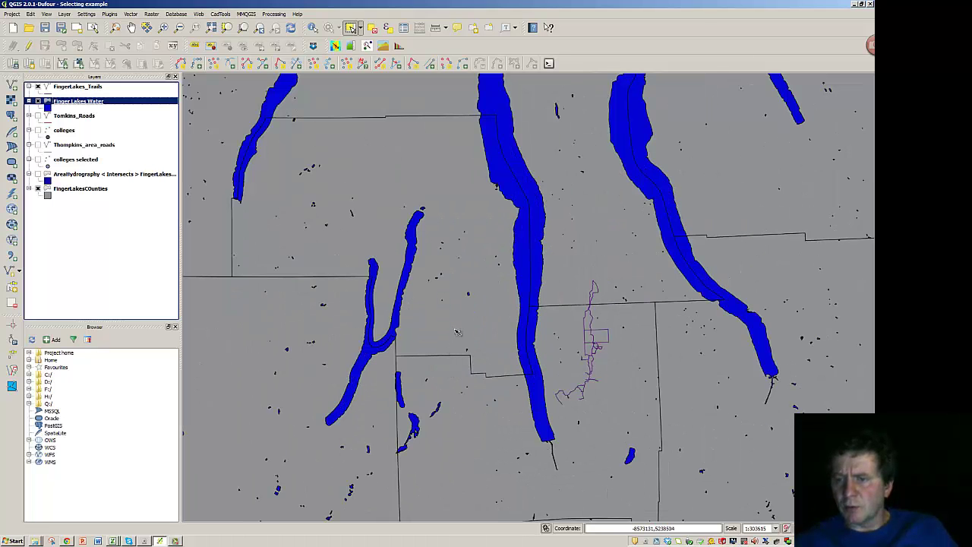
{"action": "scroll", "coordinate": [460, 308], "scroll_direction": "up", "scroll_amount": 2}
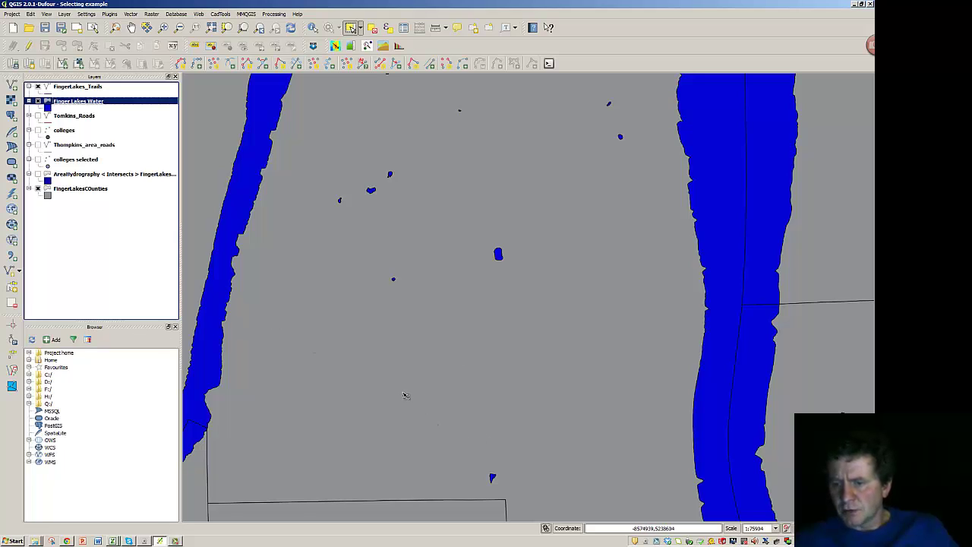
Box-select the small pond and show only it in the Finger Lakes Water attribute table
{"action": "left_click_drag", "start_coordinate": [402, 394], "coordinate": [572, 508]}
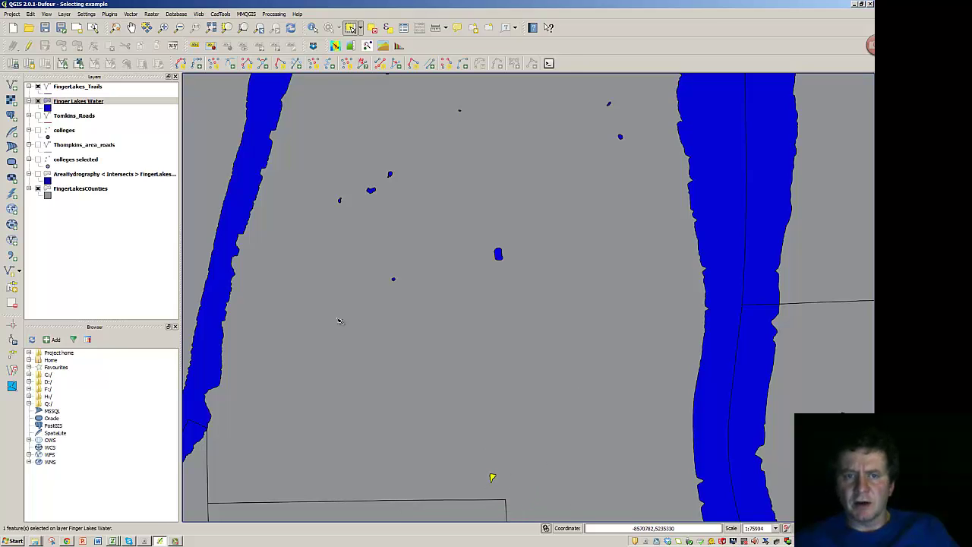
{"action": "right_click", "coordinate": [66, 104]}
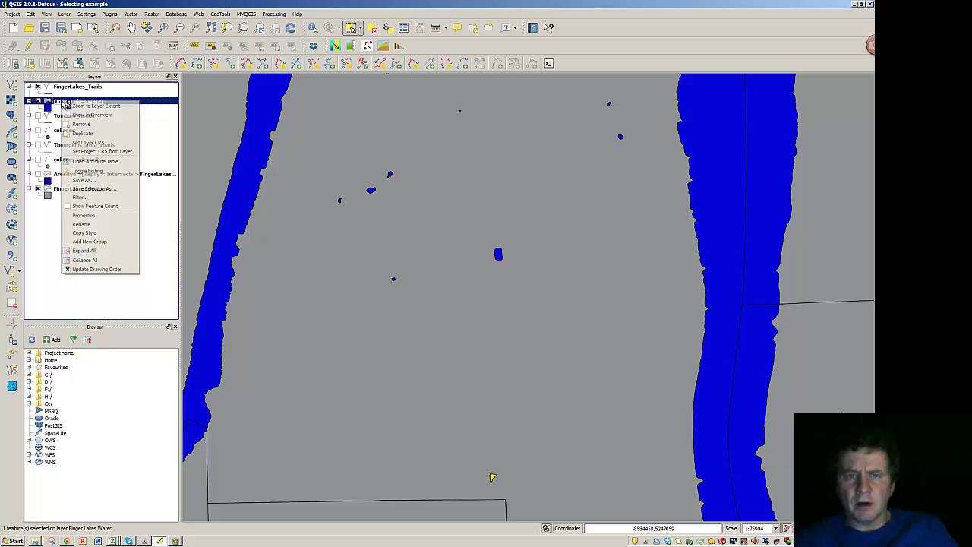
{"action": "left_click", "coordinate": [93, 161]}
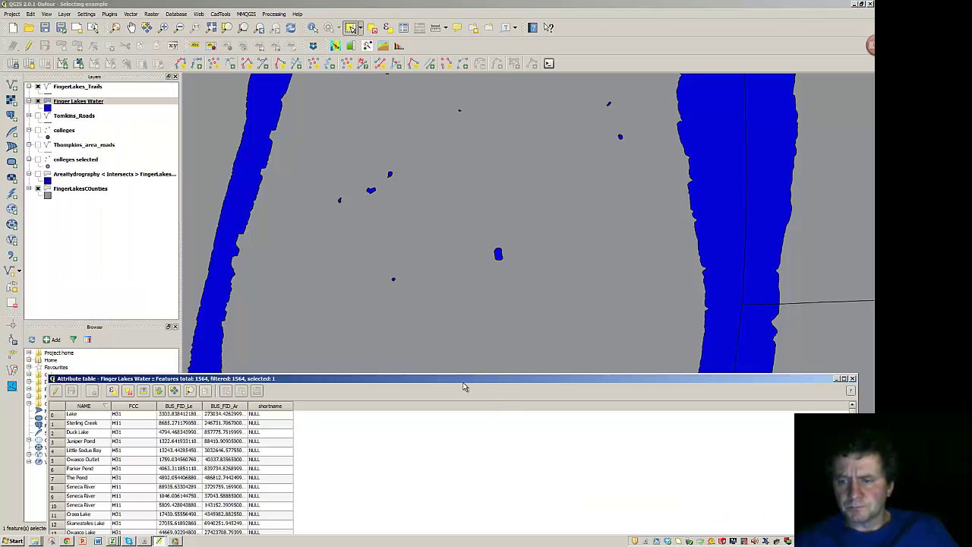
{"action": "left_click_drag", "start_coordinate": [460, 382], "coordinate": [479, 119]}
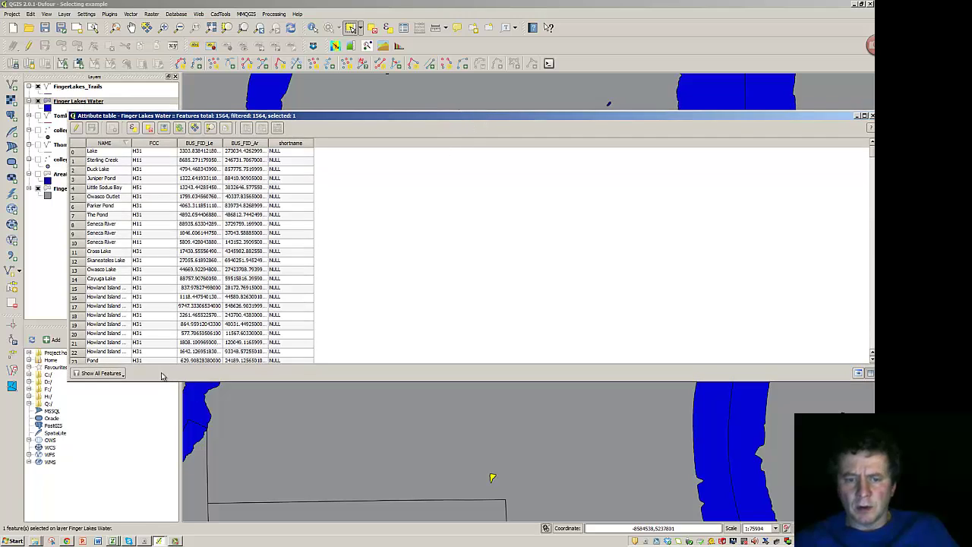
{"action": "left_click", "coordinate": [120, 375]}
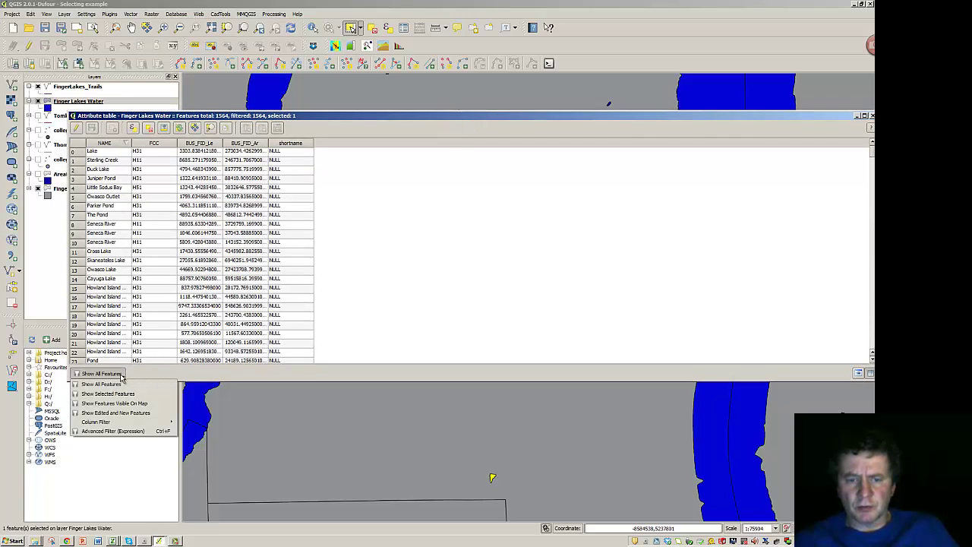
{"action": "left_click", "coordinate": [116, 394]}
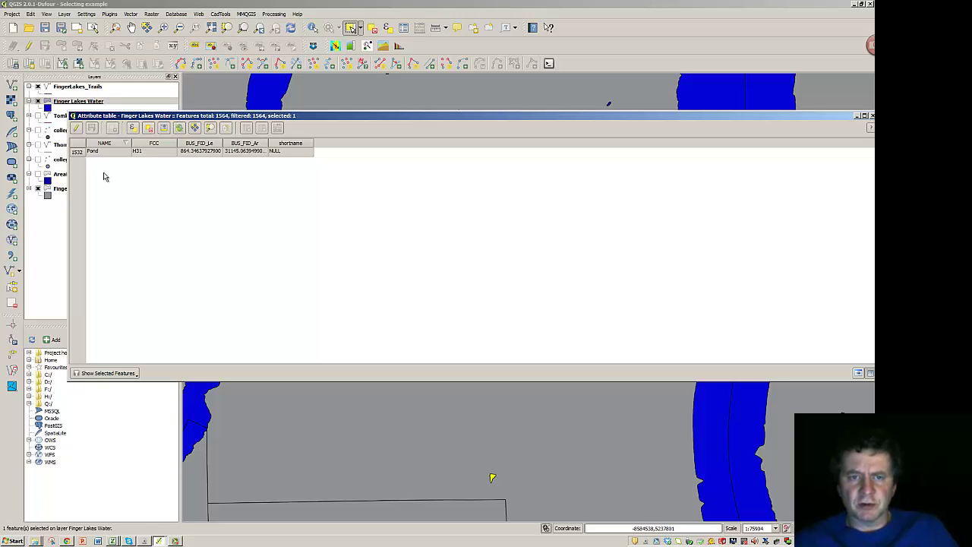
Turn on editing and enter 'To' as the selected pond's shortname
{"action": "left_click", "coordinate": [77, 131]}
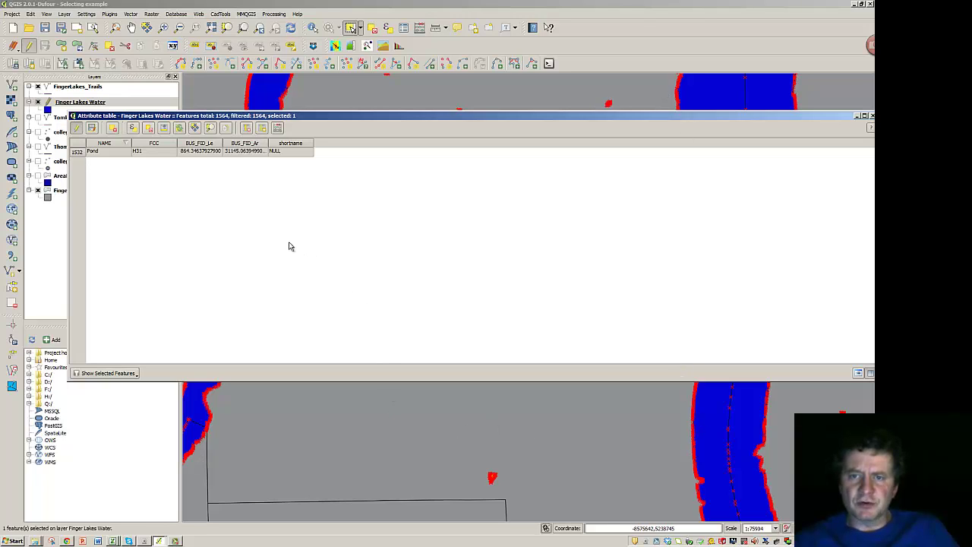
{"action": "left_click", "coordinate": [289, 153]}
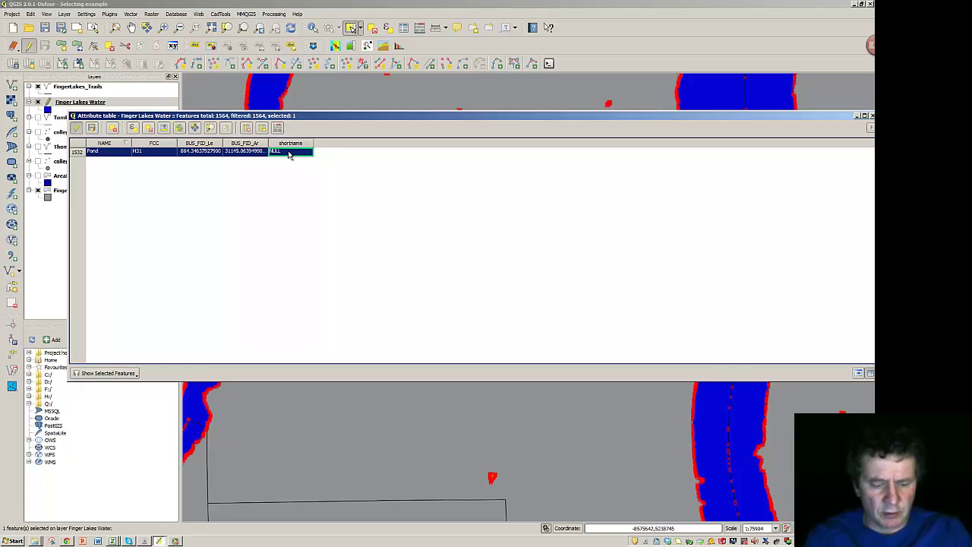
{"action": "type", "text": "Tom"}
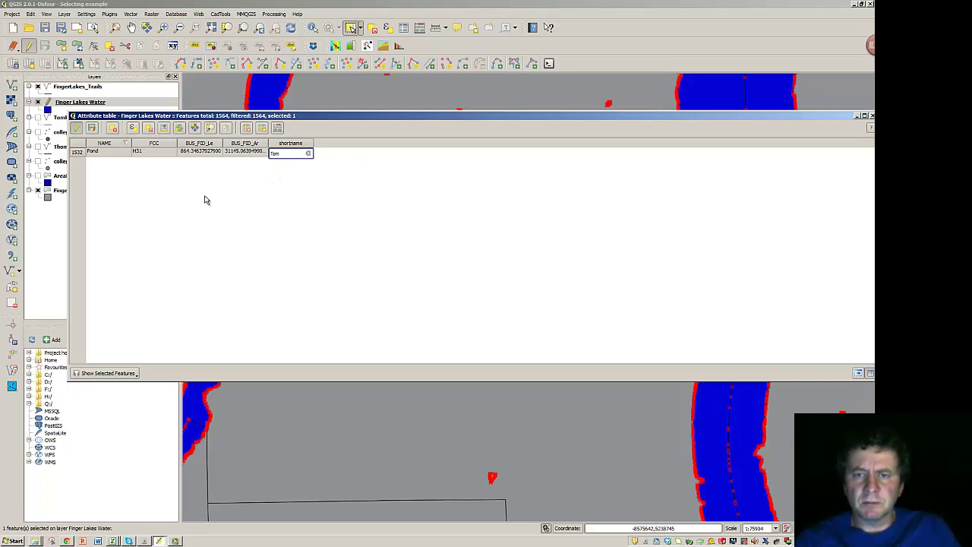
{"action": "key", "text": "Return"}
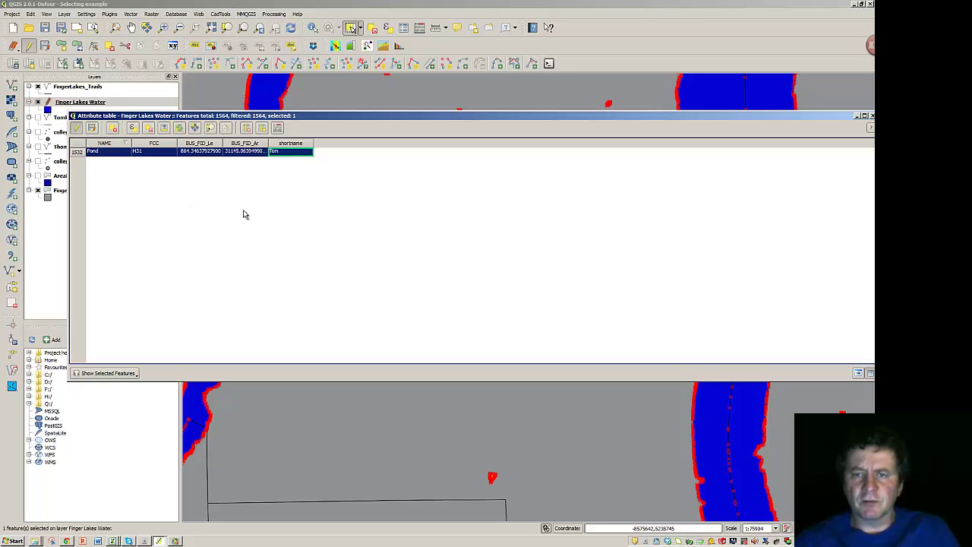
Switch the attribute table back to listing all 1564 features
{"action": "left_click", "coordinate": [120, 375]}
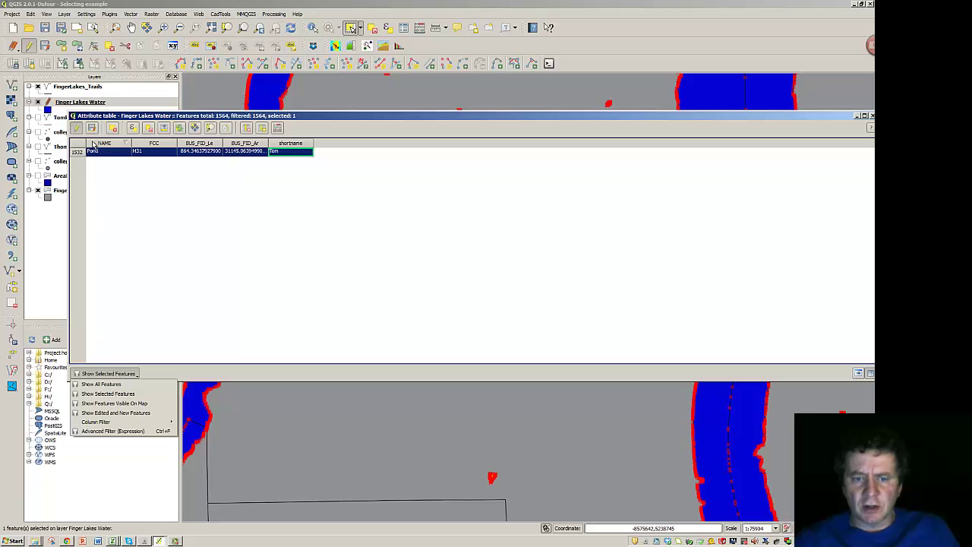
{"action": "left_click", "coordinate": [99, 386]}
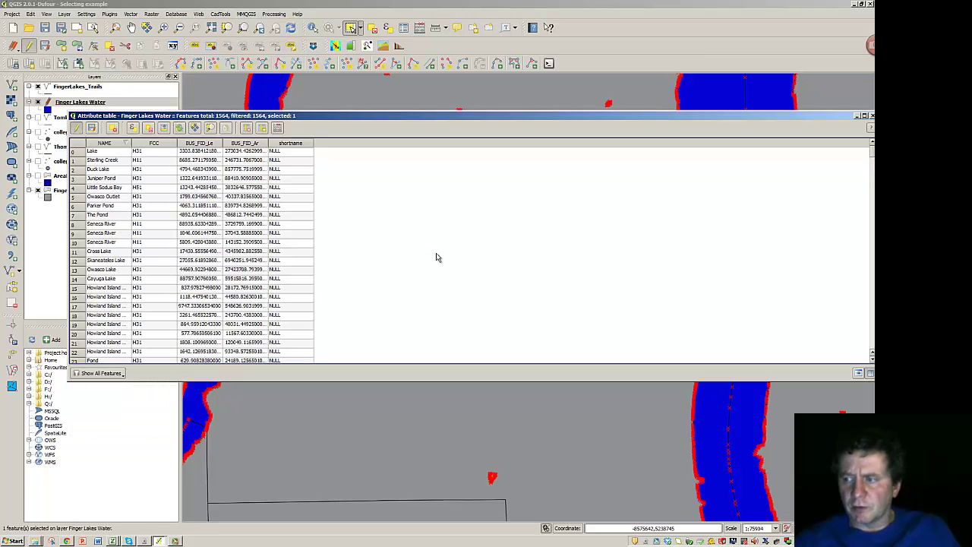
{"action": "scroll", "coordinate": [440, 238], "scroll_direction": "down", "scroll_amount": 16}
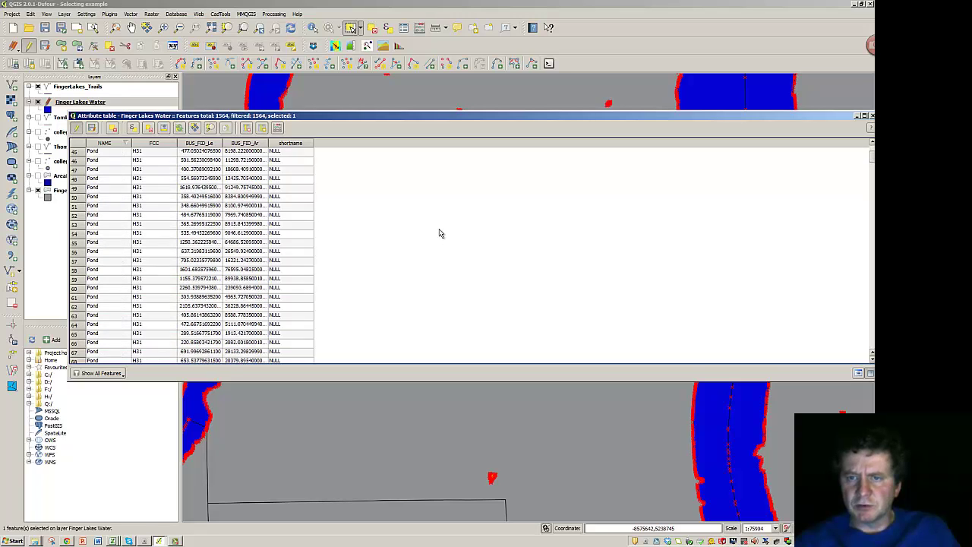
{"action": "scroll", "coordinate": [441, 234], "scroll_direction": "down", "scroll_amount": 9}
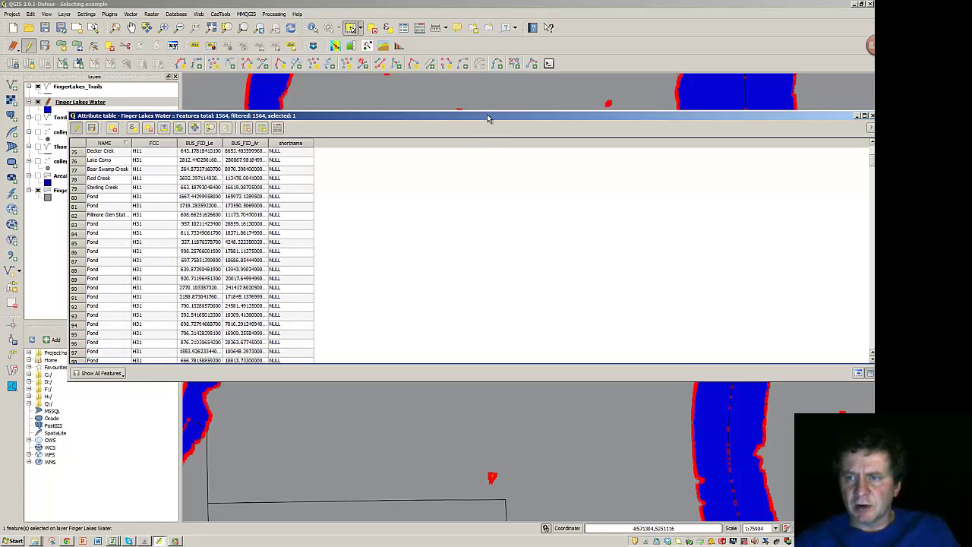
Close the attribute table, box-zoom closely onto the pond, and clear the feature selection
{"action": "left_click", "coordinate": [858, 117]}
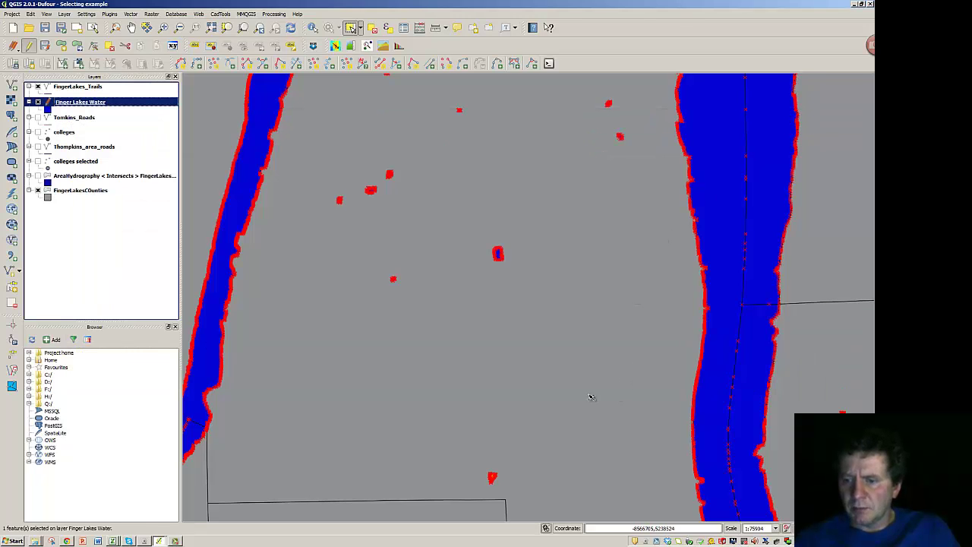
{"action": "left_click", "coordinate": [163, 27]}
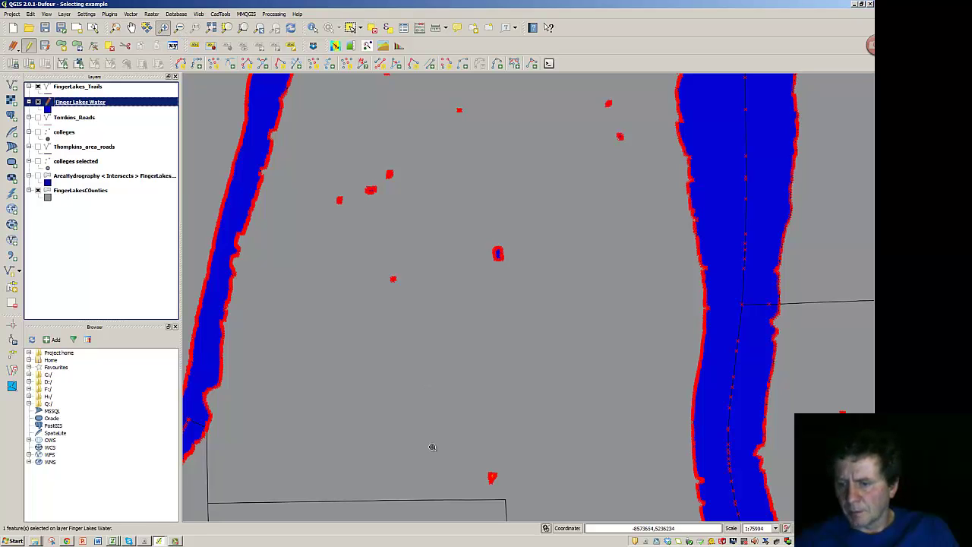
{"action": "left_click_drag", "start_coordinate": [439, 422], "coordinate": [551, 520]}
{"action": "left_click_drag", "start_coordinate": [445, 257], "coordinate": [627, 451]}
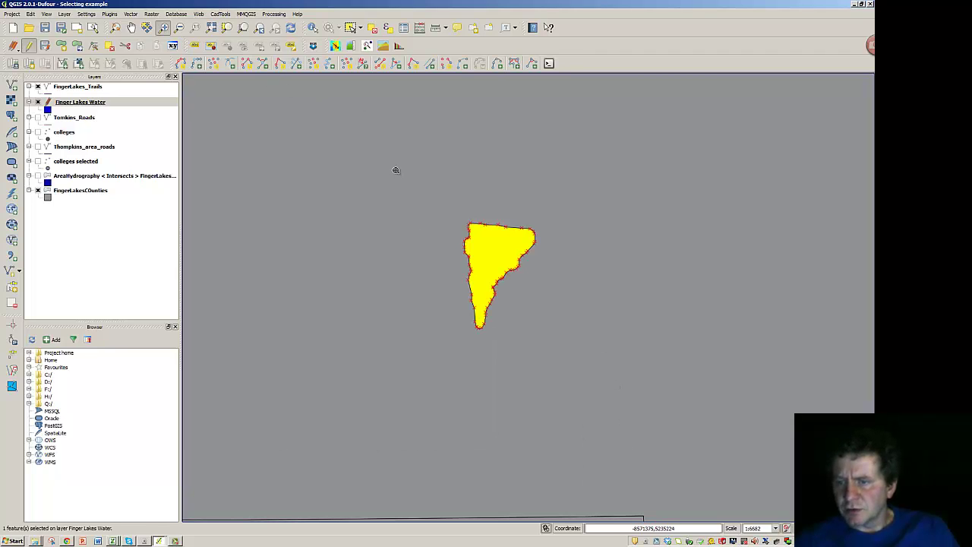
{"action": "left_click_drag", "start_coordinate": [396, 170], "coordinate": [609, 395]}
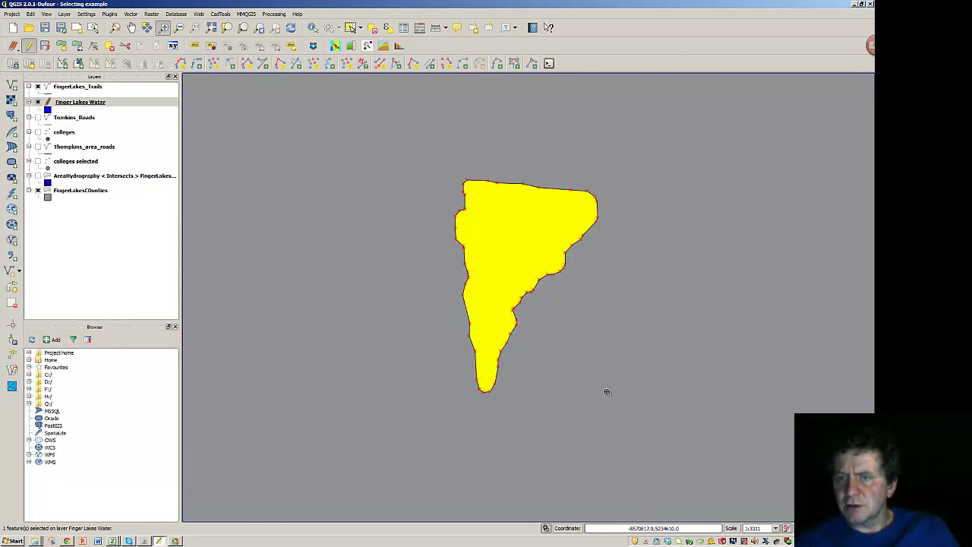
{"action": "left_click", "coordinate": [372, 28]}
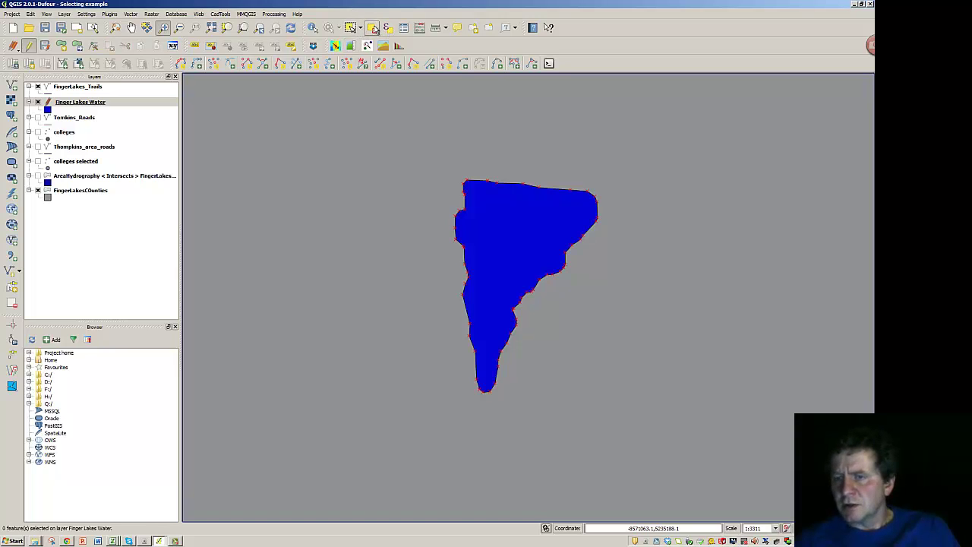
Drag the pond polygon leftward with the Move Feature tool
{"action": "left_click", "coordinate": [73, 48]}
{"action": "left_click_drag", "start_coordinate": [530, 250], "coordinate": [349, 235]}
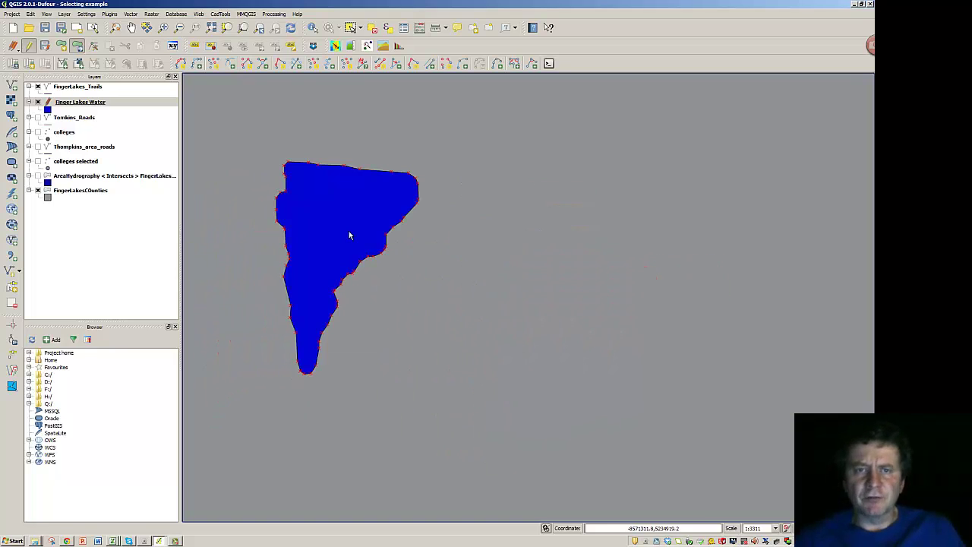
With the Node Tool, pull two lake vertices east to form a spike
{"action": "left_click", "coordinate": [94, 47]}
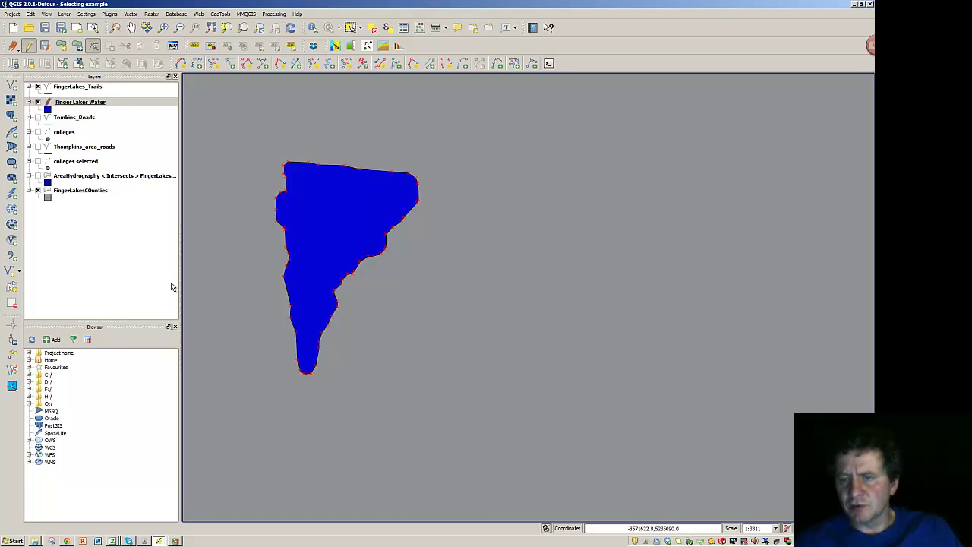
{"action": "left_click", "coordinate": [379, 230]}
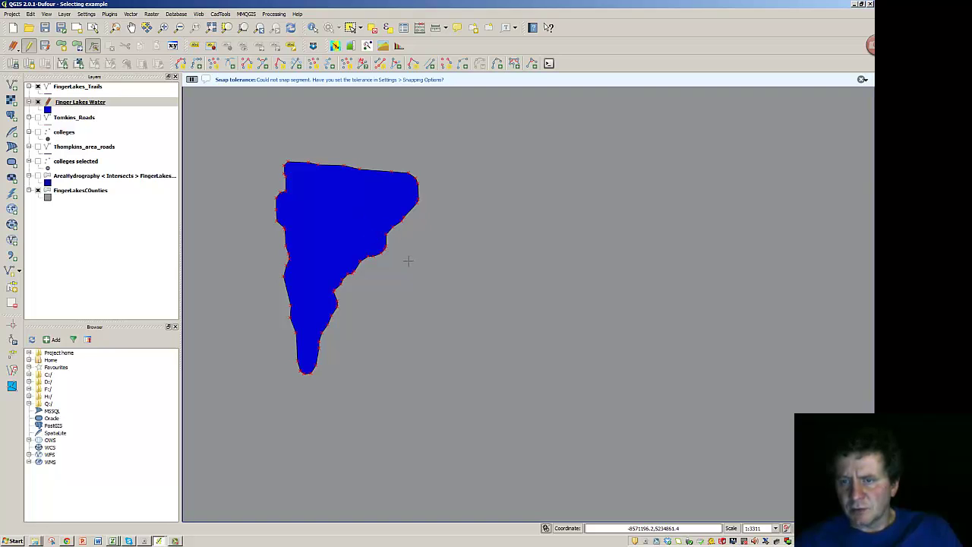
{"action": "left_click", "coordinate": [393, 225]}
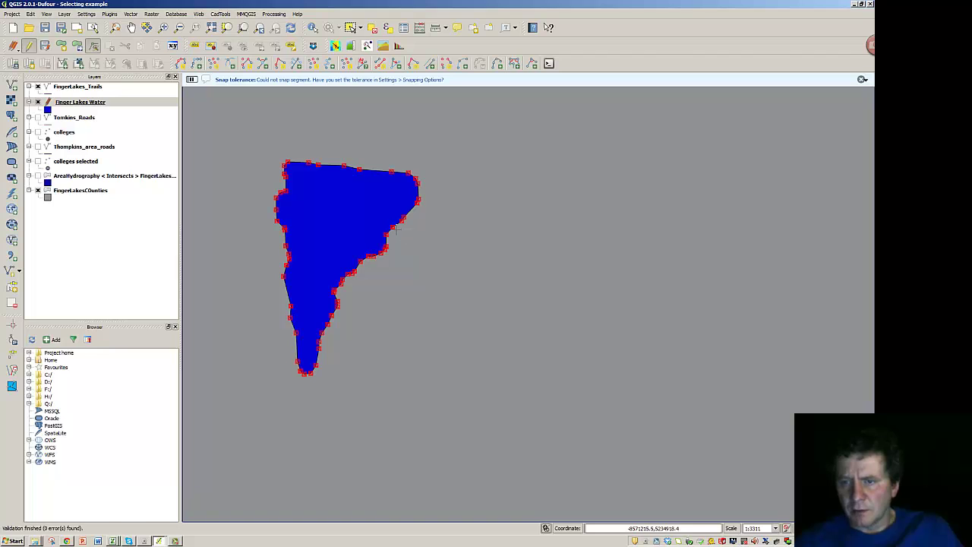
{"action": "left_click_drag", "start_coordinate": [392, 225], "coordinate": [541, 279]}
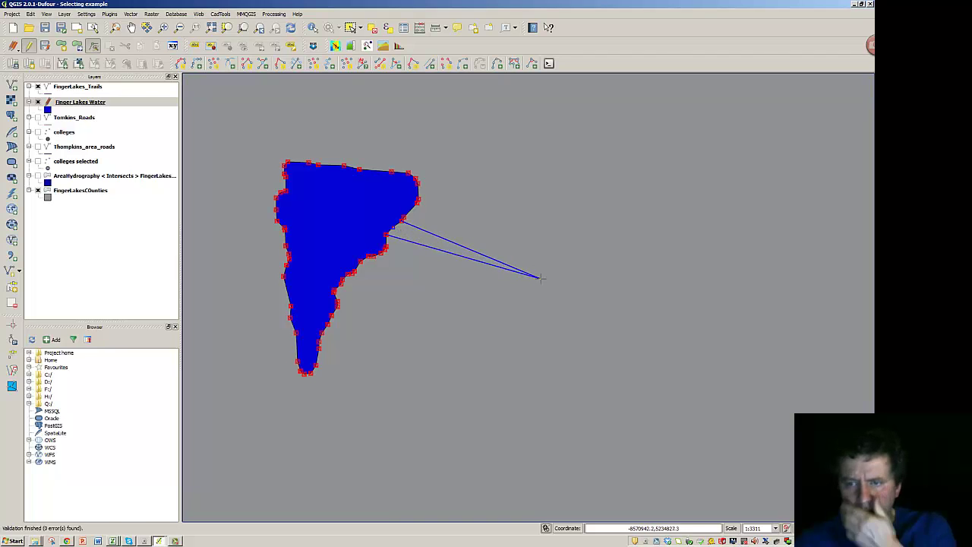
{"action": "left_click_drag", "start_coordinate": [385, 235], "coordinate": [543, 297]}
Add and drag vertices to bend the spike's edges into a broad eastern lobe
{"action": "double_click", "coordinate": [388, 246]}
{"action": "left_click_drag", "start_coordinate": [388, 246], "coordinate": [438, 279]}
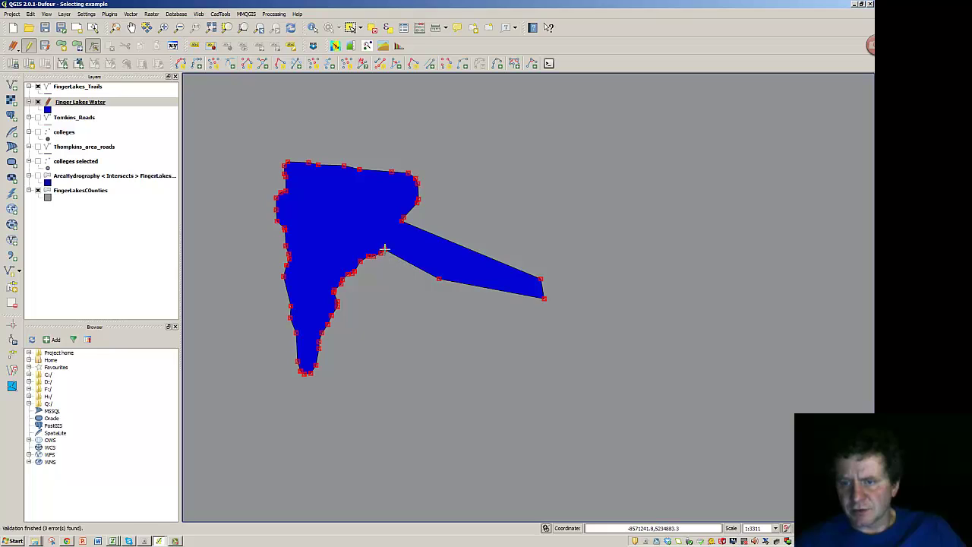
{"action": "double_click", "coordinate": [385, 250]}
{"action": "left_click_drag", "start_coordinate": [385, 249], "coordinate": [460, 301]}
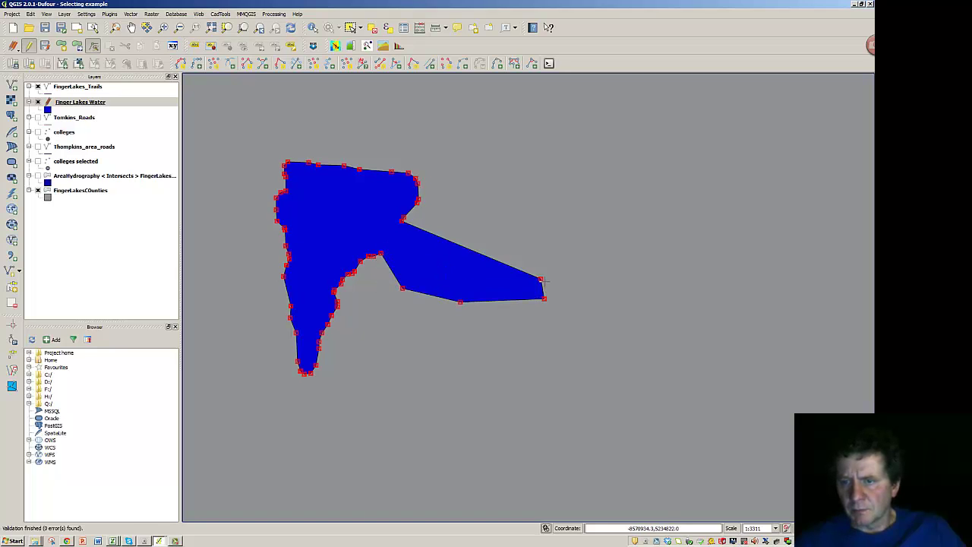
{"action": "left_click_drag", "start_coordinate": [539, 279], "coordinate": [556, 208]}
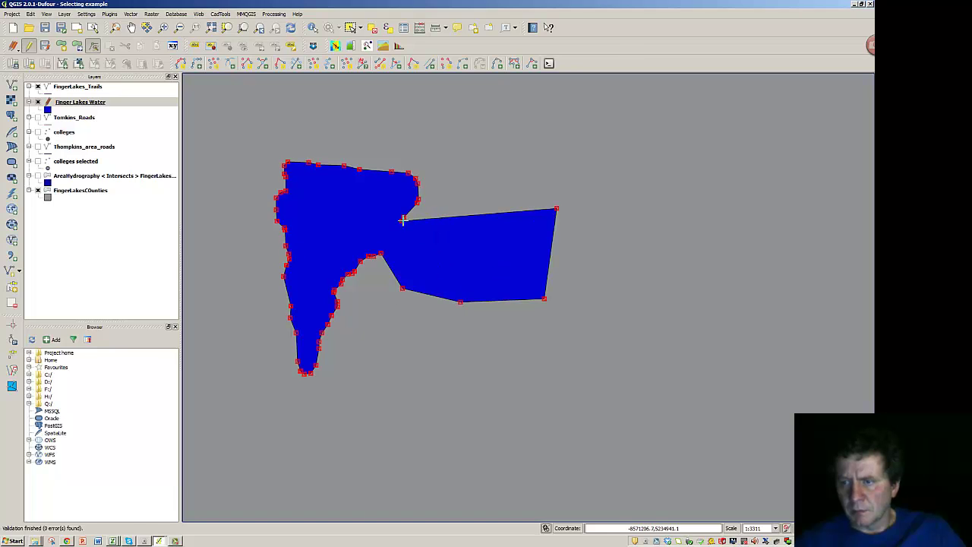
{"action": "left_click_drag", "start_coordinate": [403, 221], "coordinate": [416, 203]}
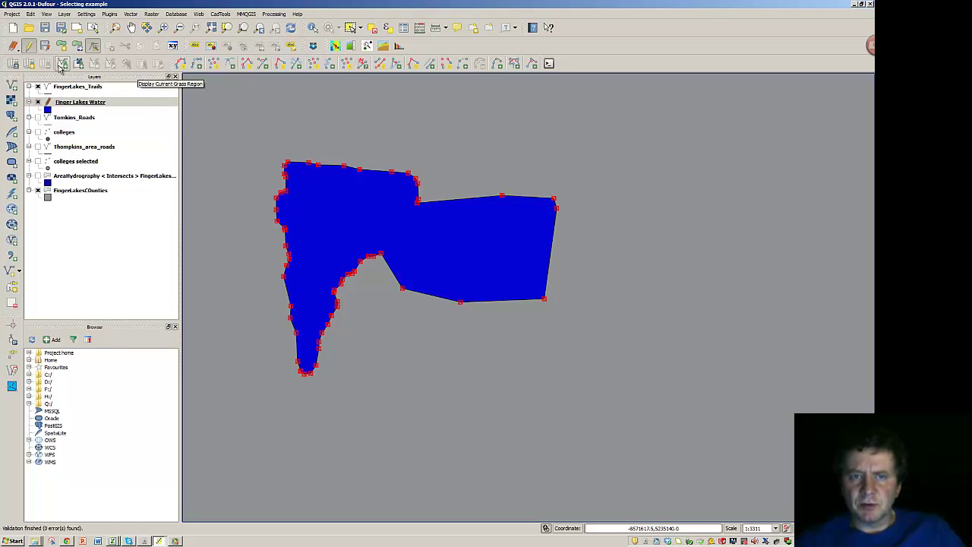
{"action": "left_click", "coordinate": [62, 46]}
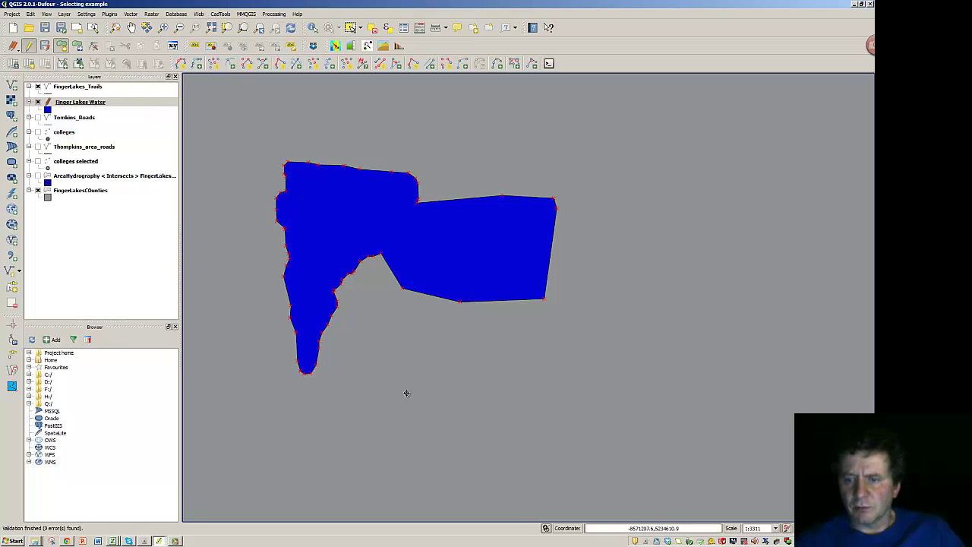
Zoom out and digitize a large nine-vertex polygon north of the lake, then finish it
{"action": "scroll", "coordinate": [412, 383], "scroll_direction": "down", "scroll_amount": 1}
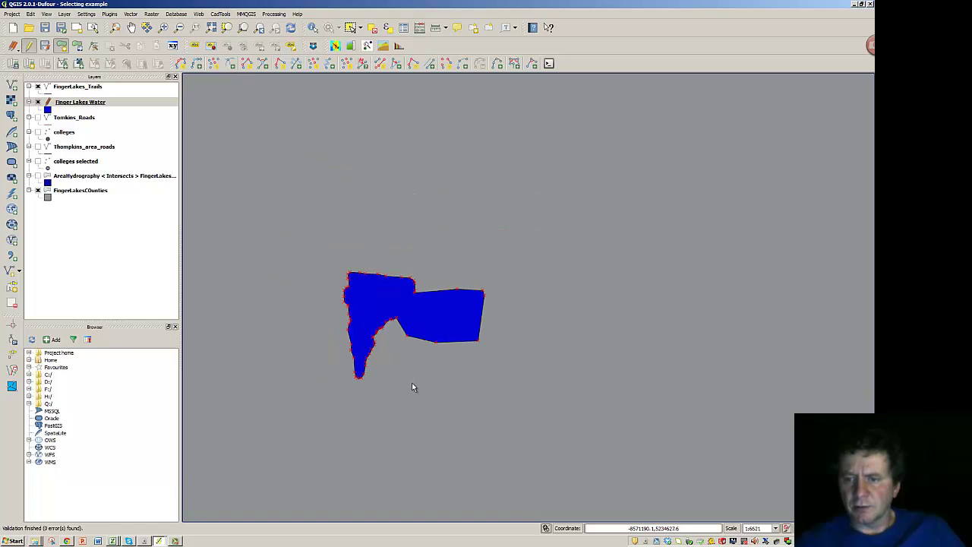
{"action": "scroll", "coordinate": [412, 384], "scroll_direction": "down", "scroll_amount": 1}
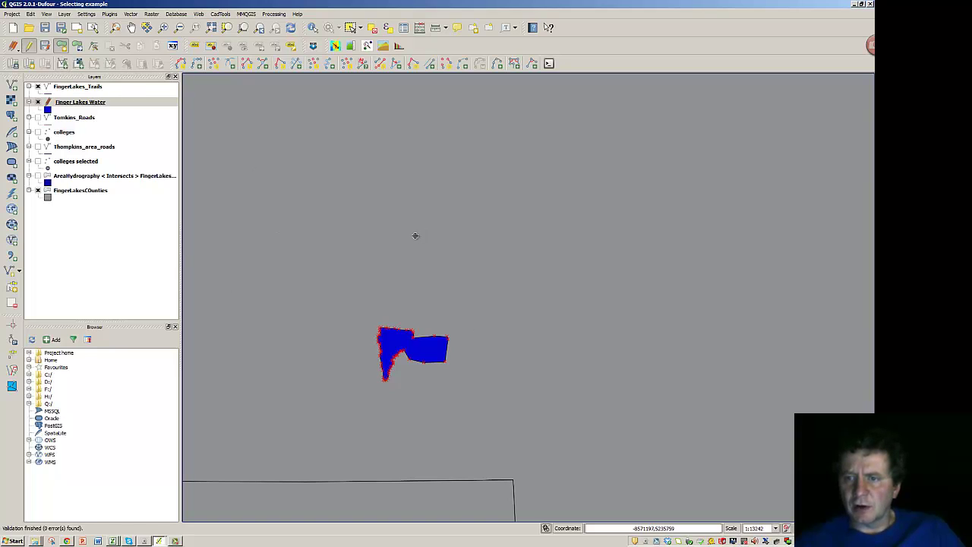
{"action": "left_click", "coordinate": [428, 175]}
{"action": "left_click", "coordinate": [401, 193]}
{"action": "left_click", "coordinate": [396, 239]}
{"action": "left_click", "coordinate": [492, 298]}
{"action": "left_click", "coordinate": [654, 297]}
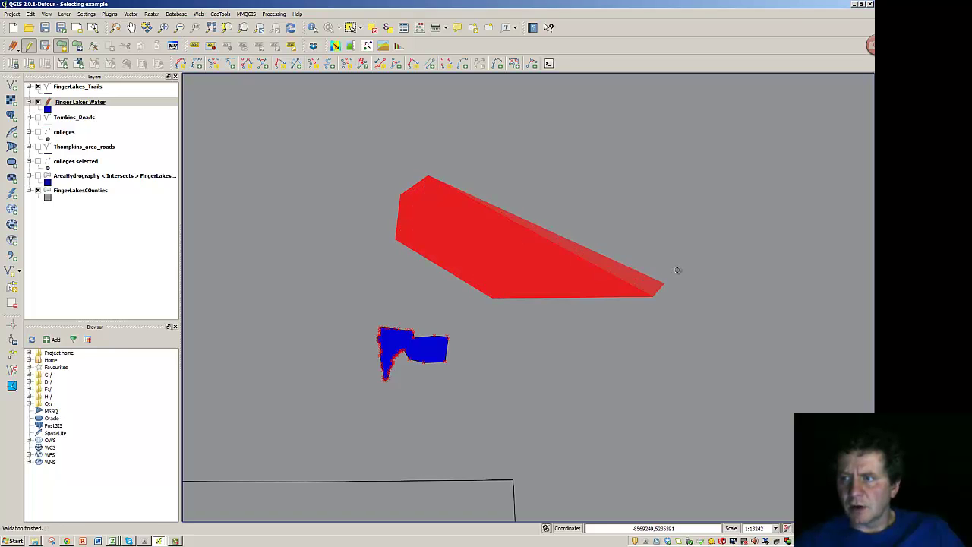
{"action": "left_click", "coordinate": [716, 226]}
{"action": "left_click", "coordinate": [724, 114]}
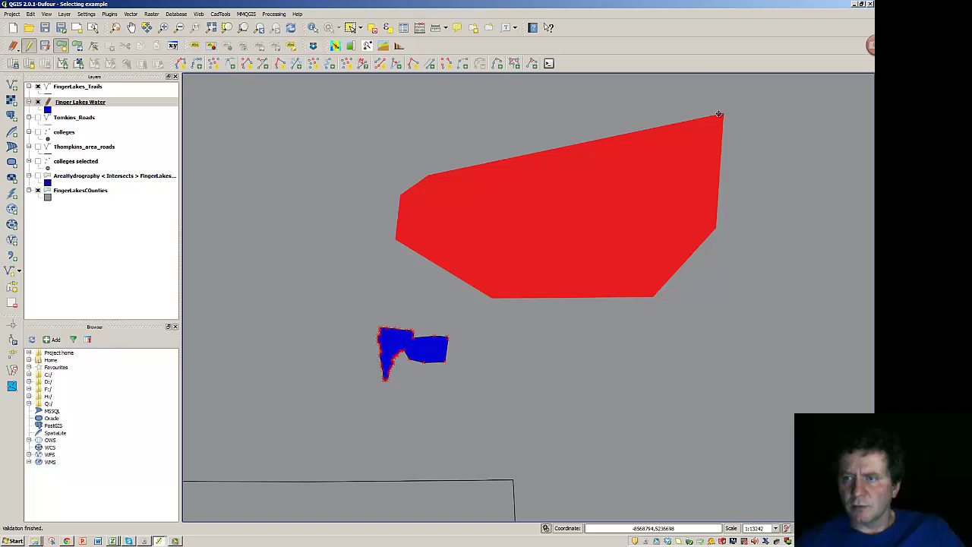
{"action": "left_click", "coordinate": [556, 99]}
{"action": "left_click", "coordinate": [420, 106]}
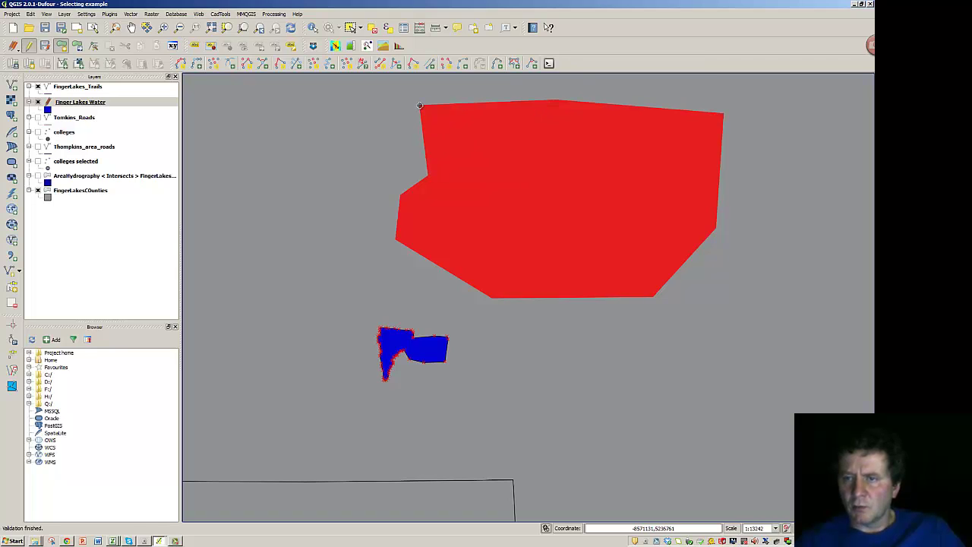
{"action": "right_click", "coordinate": [420, 106]}
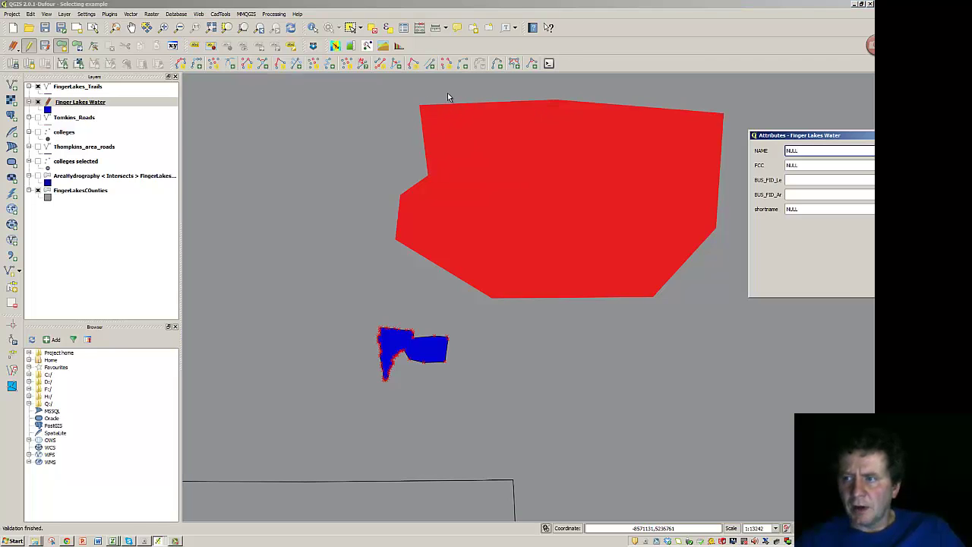
Give the new polygon NAME 'Pond' and shortname 'T3P', then confirm
{"action": "left_click_drag", "start_coordinate": [803, 136], "coordinate": [235, 155]}
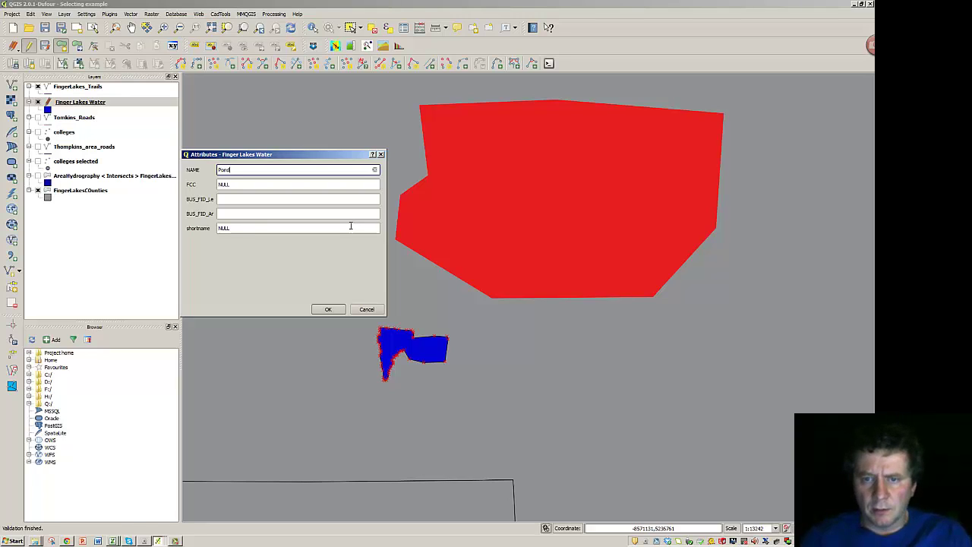
{"action": "left_click", "coordinate": [234, 228]}
{"action": "double_click", "coordinate": [234, 228]}
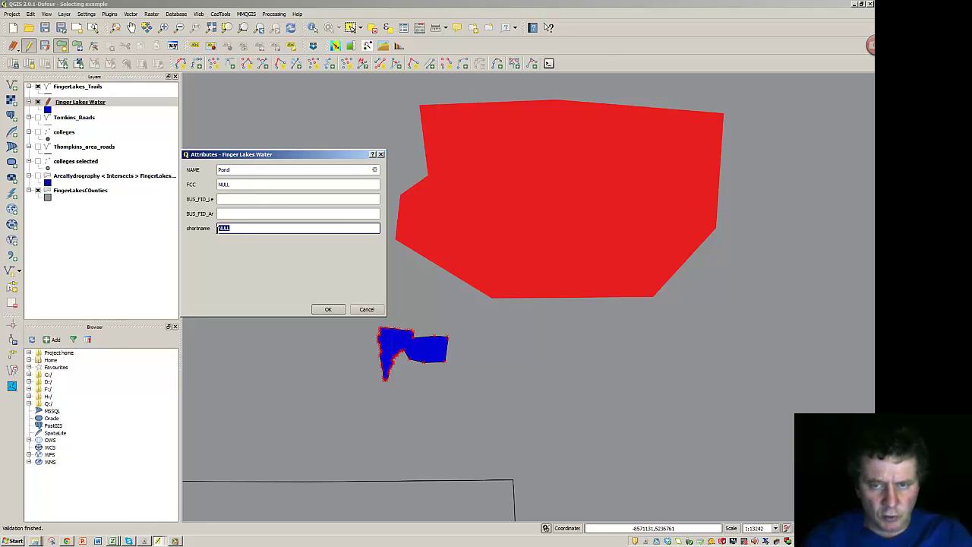
{"action": "type", "text": "T2P"}
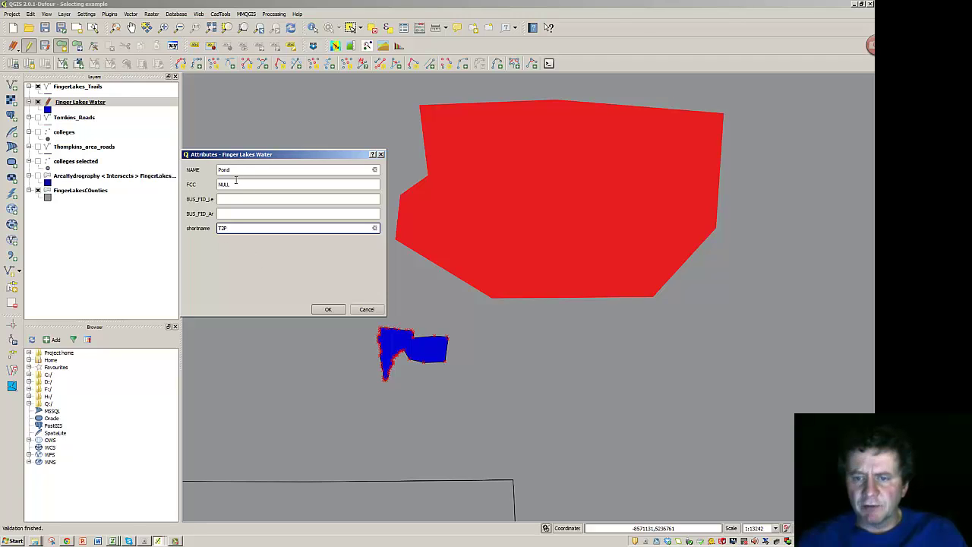
{"action": "left_click", "coordinate": [319, 311]}
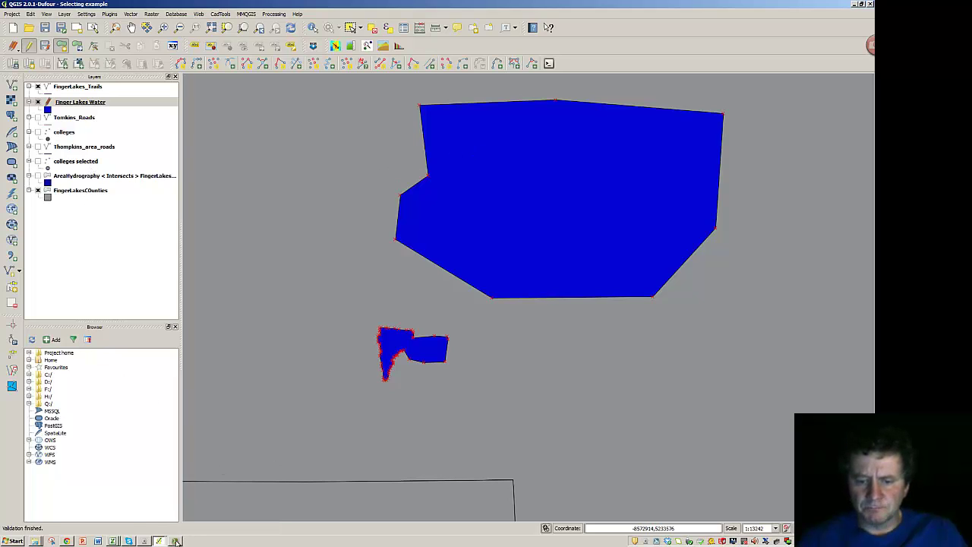
{"action": "mouse_move", "coordinate": [174, 541]}
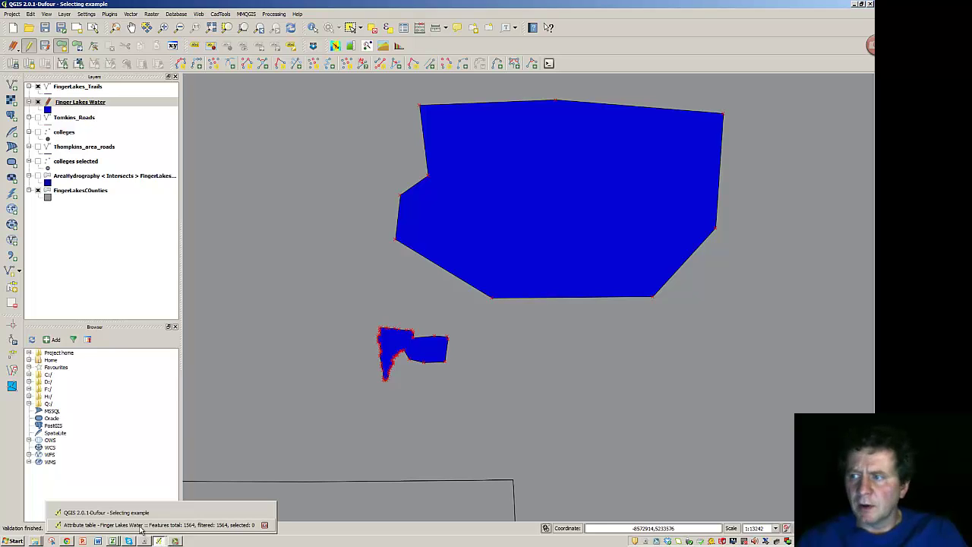
{"action": "left_click", "coordinate": [152, 524]}
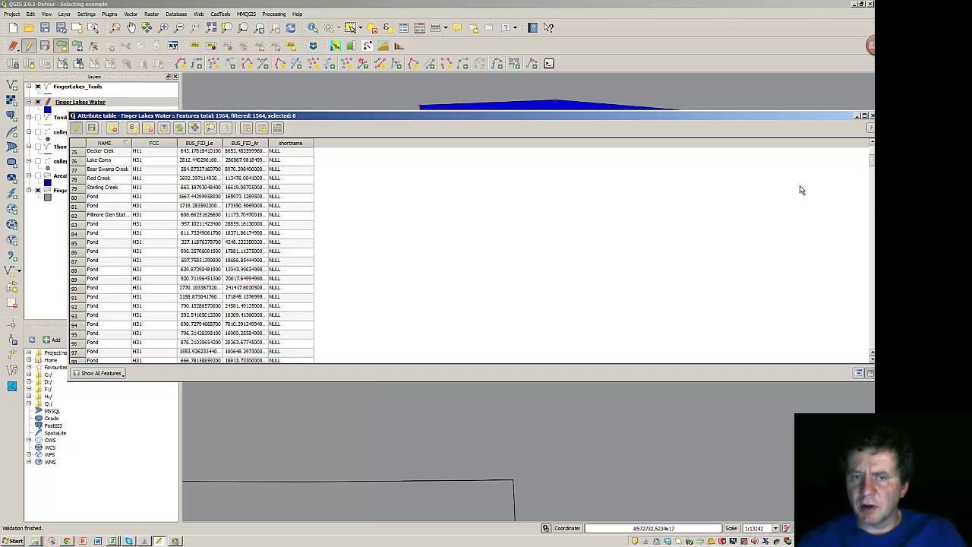
{"action": "left_click_drag", "start_coordinate": [721, 117], "coordinate": [661, 122]}
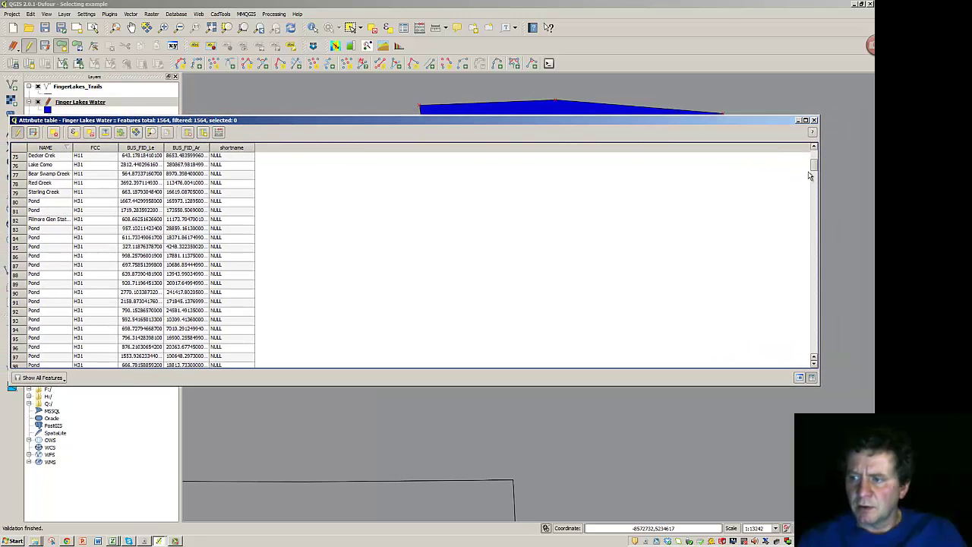
{"action": "left_click_drag", "start_coordinate": [814, 168], "coordinate": [823, 364]}
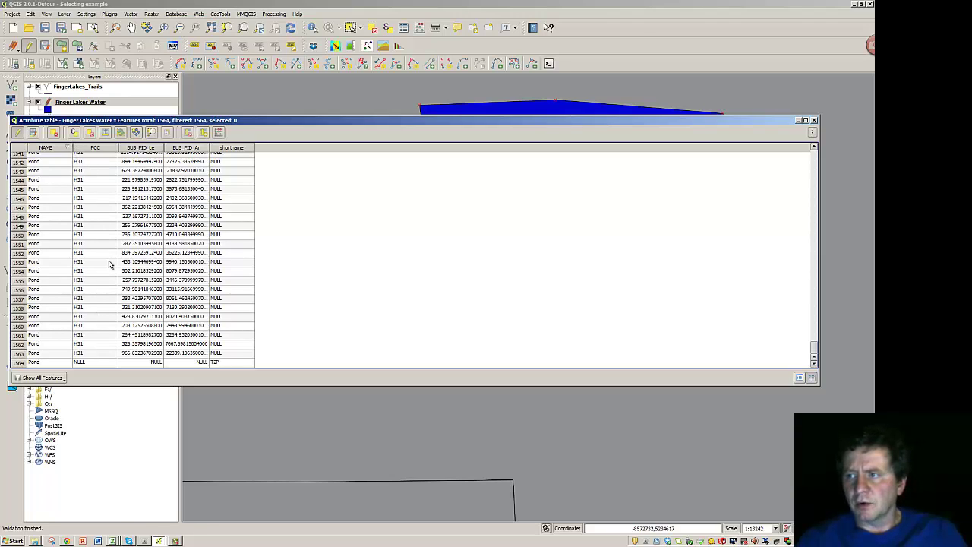
{"action": "left_click", "coordinate": [801, 124]}
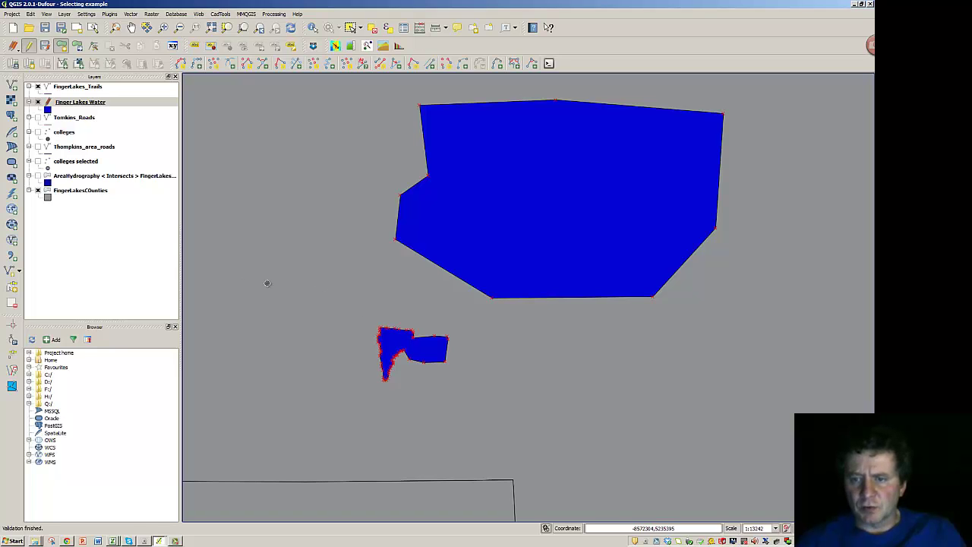
Toggle editing off on Finger Lakes Water and discard the edits, removing the new pond
{"action": "scroll", "coordinate": [346, 275], "scroll_direction": "down", "scroll_amount": 3}
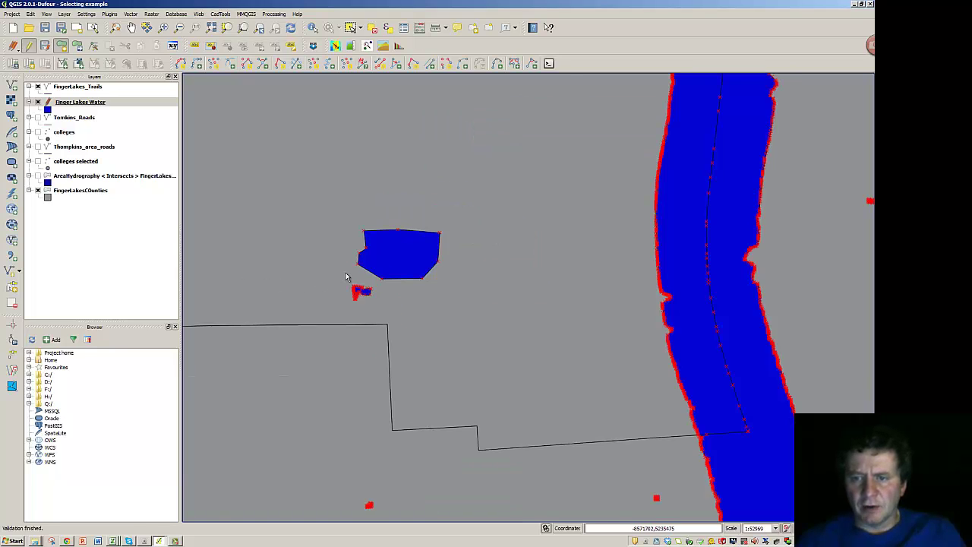
{"action": "scroll", "coordinate": [346, 275], "scroll_direction": "down", "scroll_amount": 1}
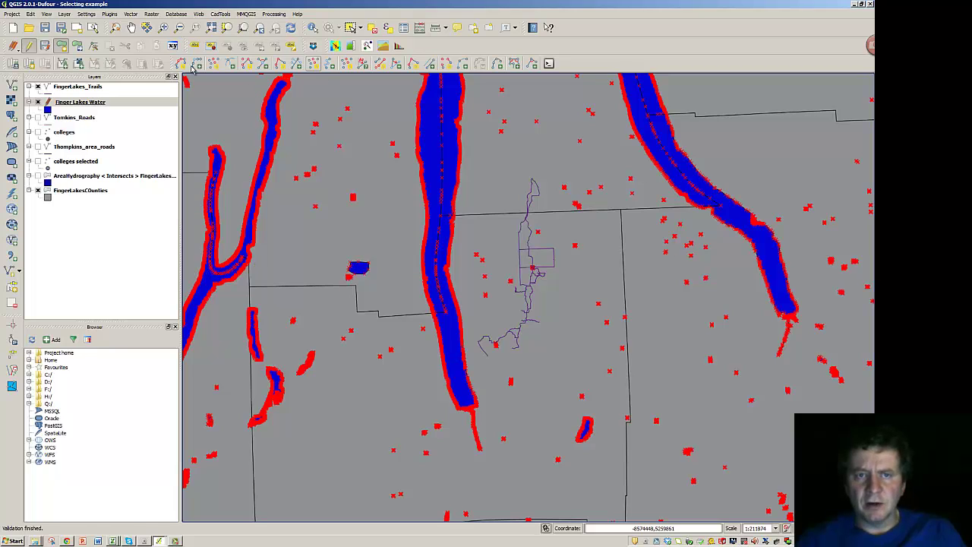
{"action": "left_click", "coordinate": [28, 47]}
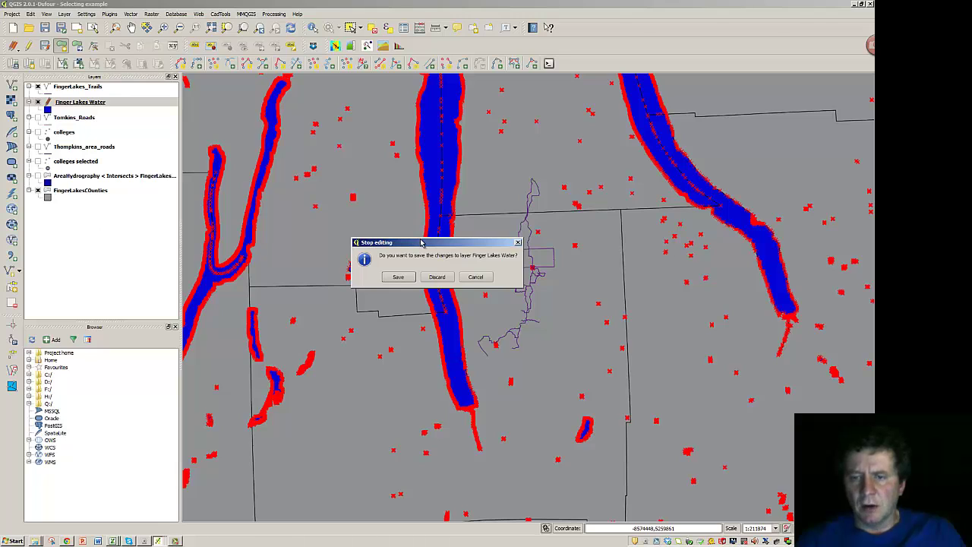
{"action": "left_click_drag", "start_coordinate": [421, 243], "coordinate": [289, 203]}
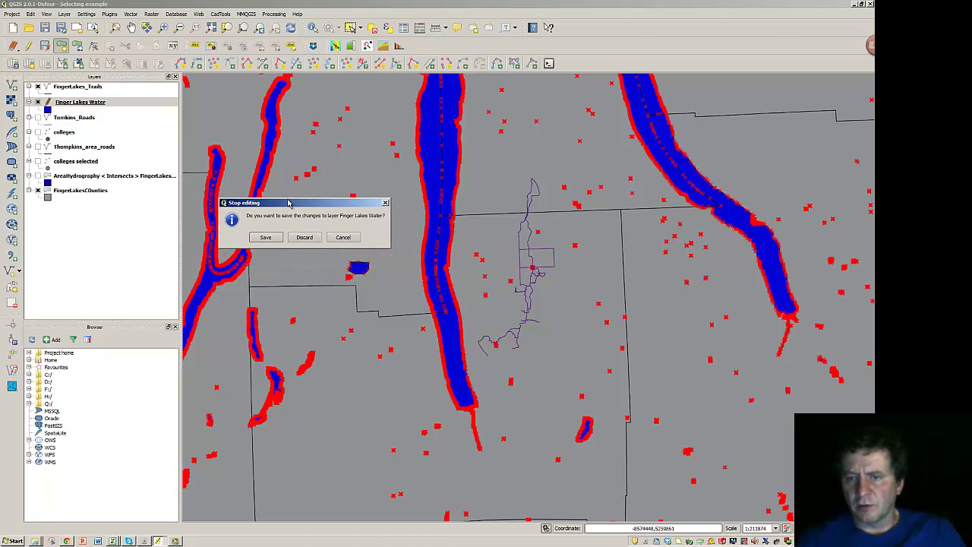
{"action": "left_click", "coordinate": [304, 238]}
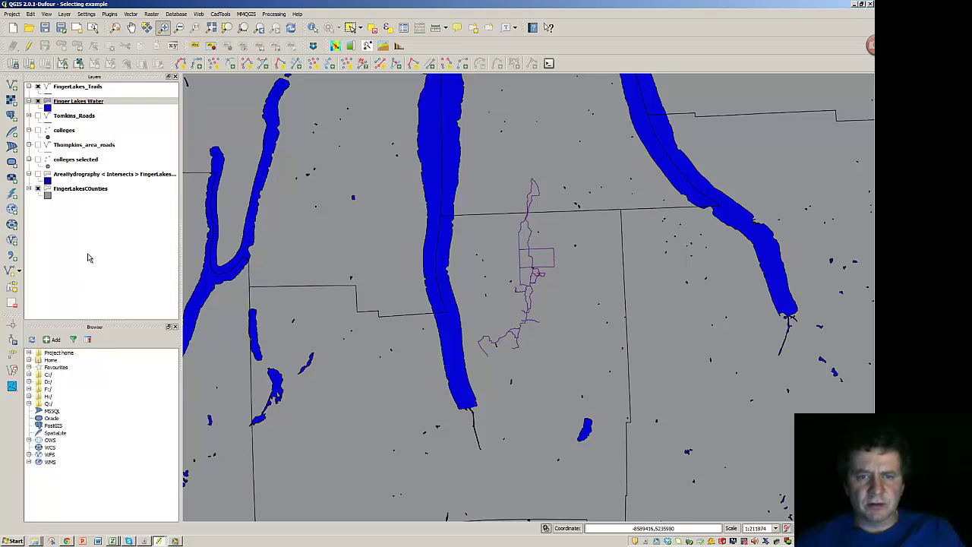
With Finger Lakes Water selected, choose Layer > New > New Shapefile Layer
{"action": "left_click", "coordinate": [76, 104]}
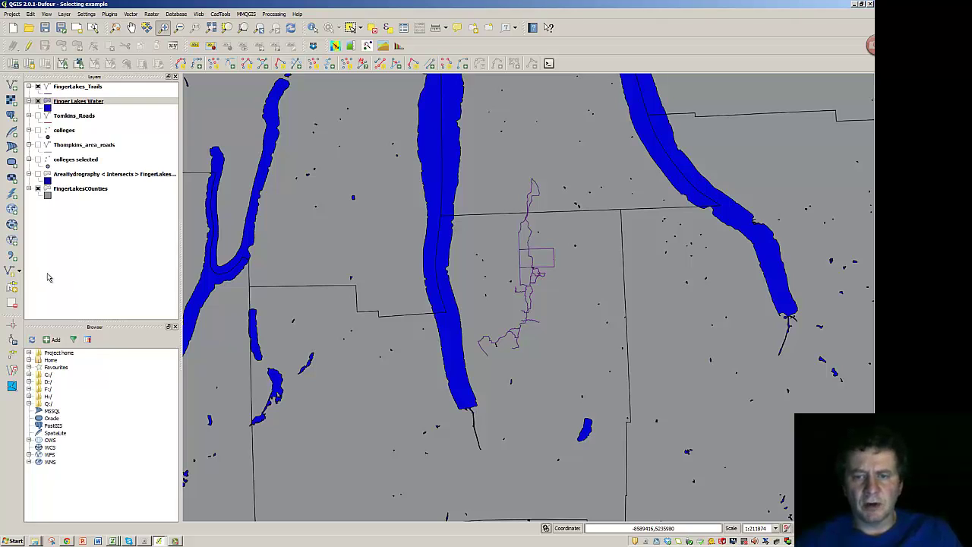
{"action": "left_click", "coordinate": [67, 15]}
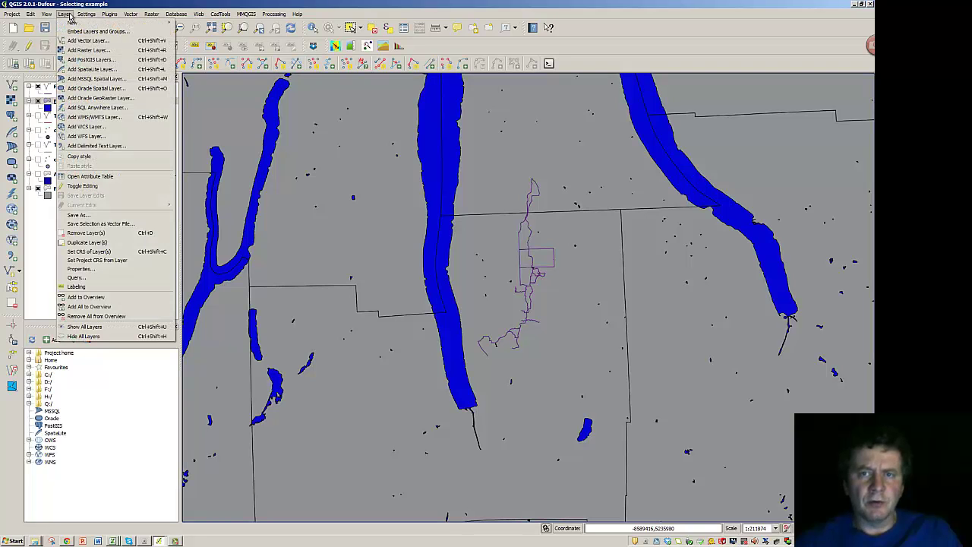
{"action": "mouse_move", "coordinate": [71, 21]}
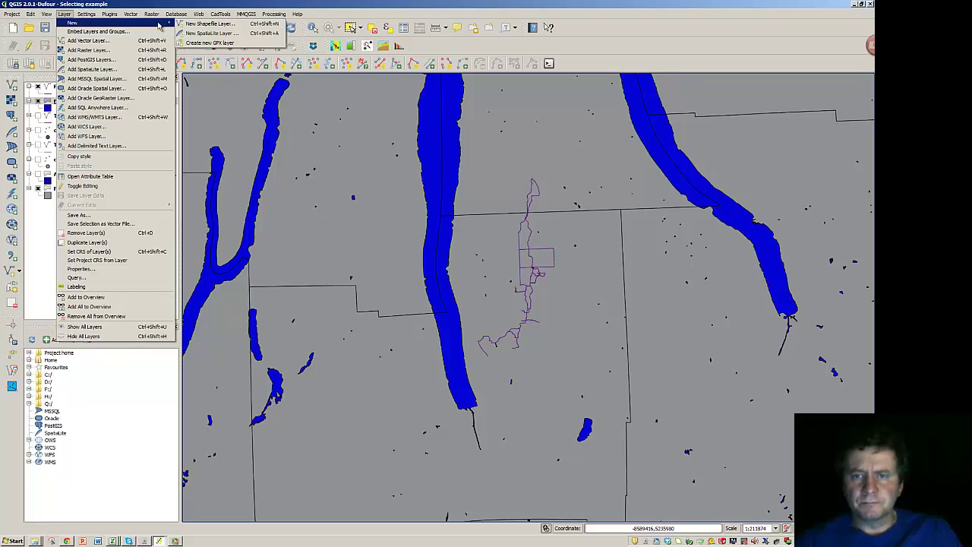
{"action": "left_click", "coordinate": [202, 26]}
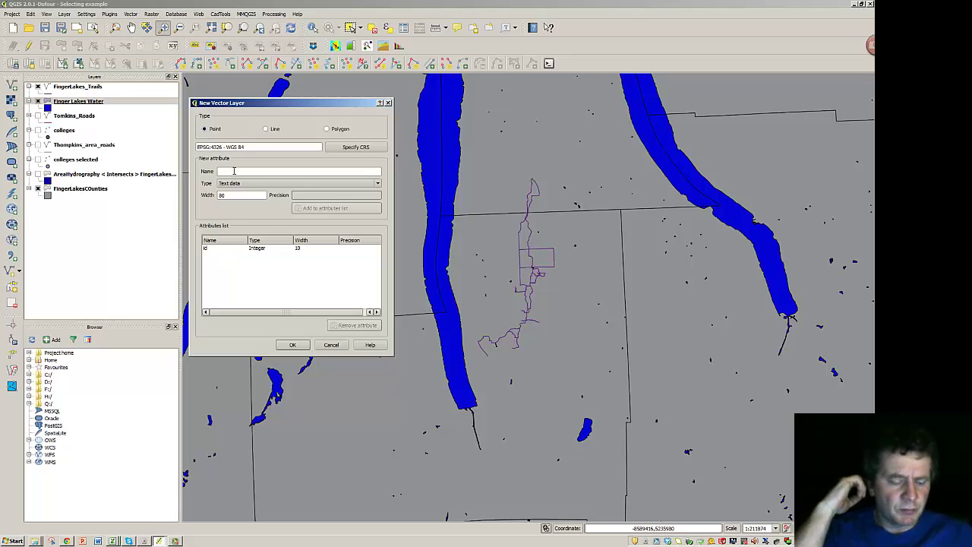
Add a text attribute 'Fishing spots' with width 35 to the new layer's attribute list
{"action": "left_click", "coordinate": [234, 171]}
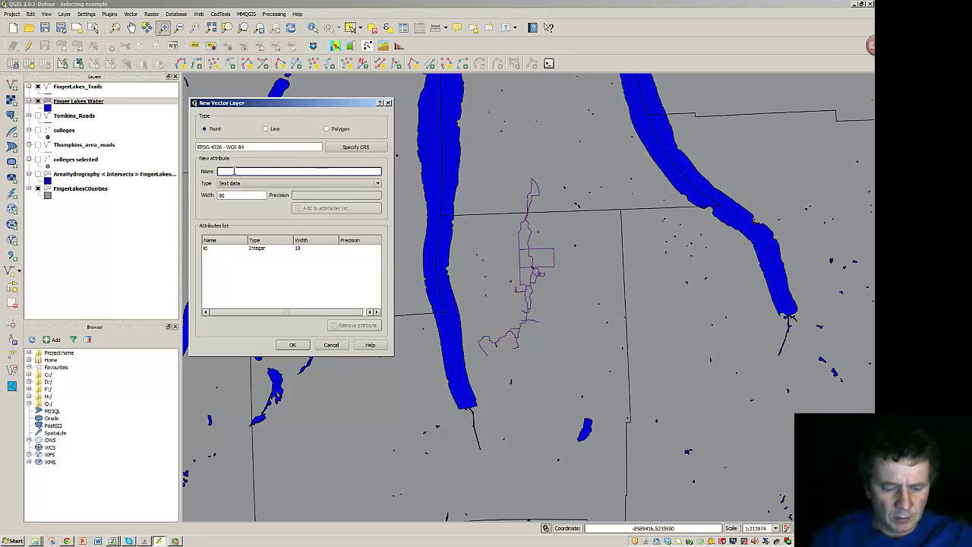
{"action": "type", "text": "i"}
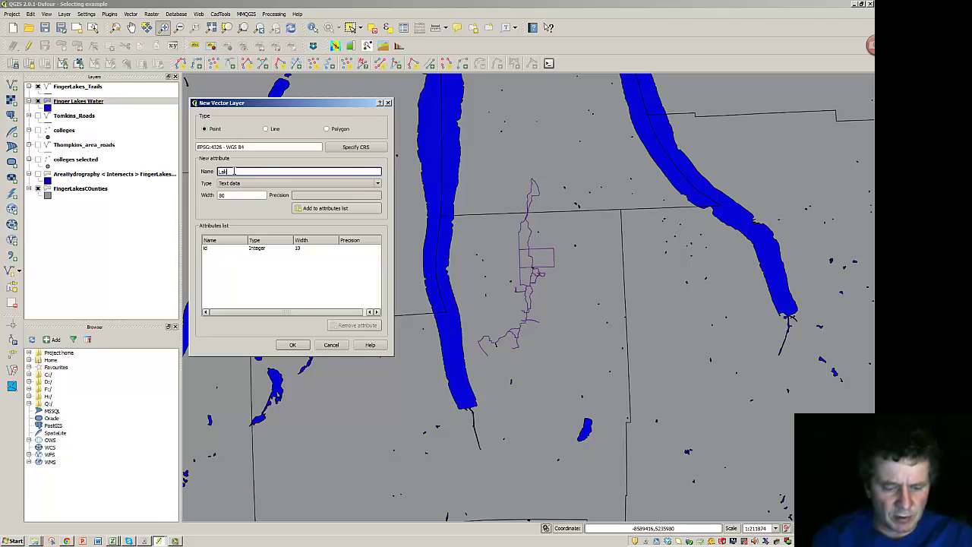
{"action": "key", "text": "BackSpace"}
{"action": "type", "text": "Fishing spots"}
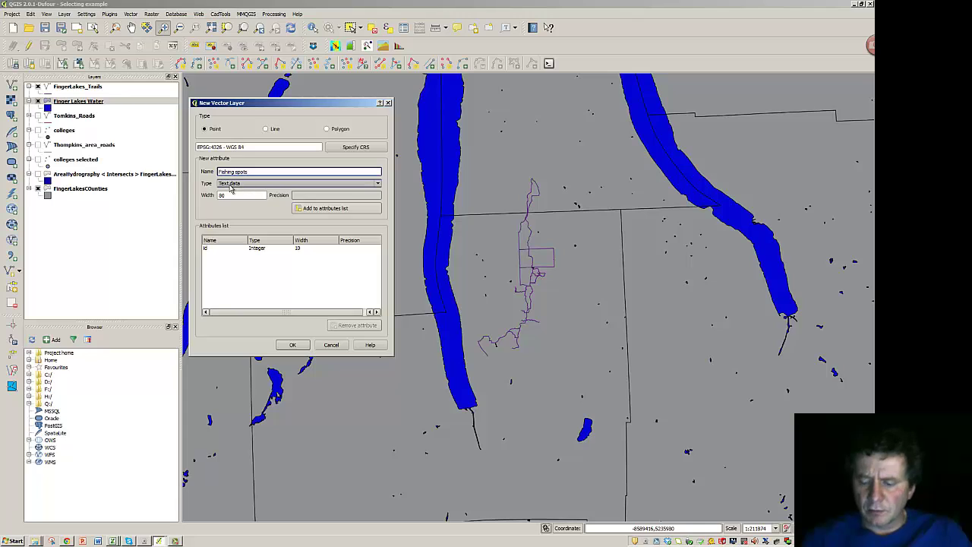
{"action": "double_click", "coordinate": [228, 194]}
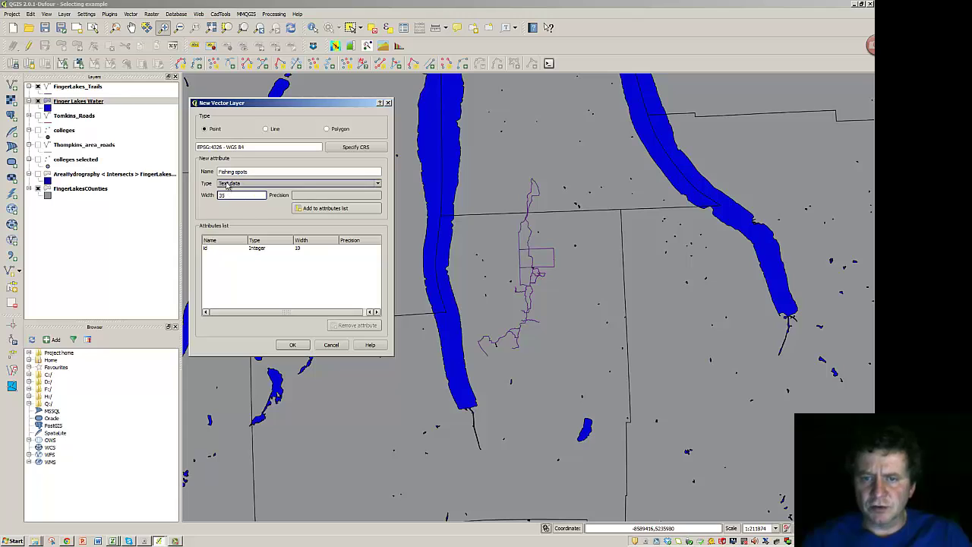
{"action": "left_click", "coordinate": [375, 186]}
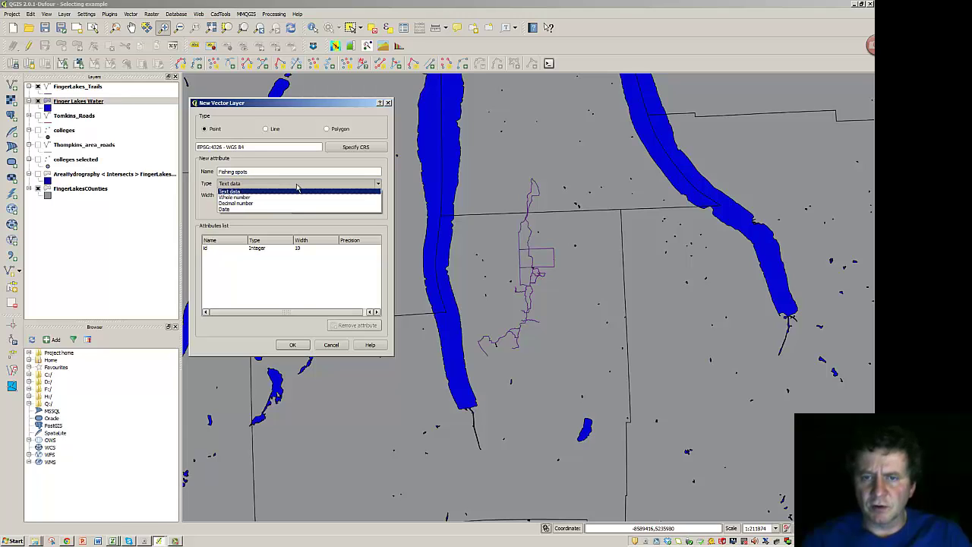
{"action": "left_click", "coordinate": [230, 191]}
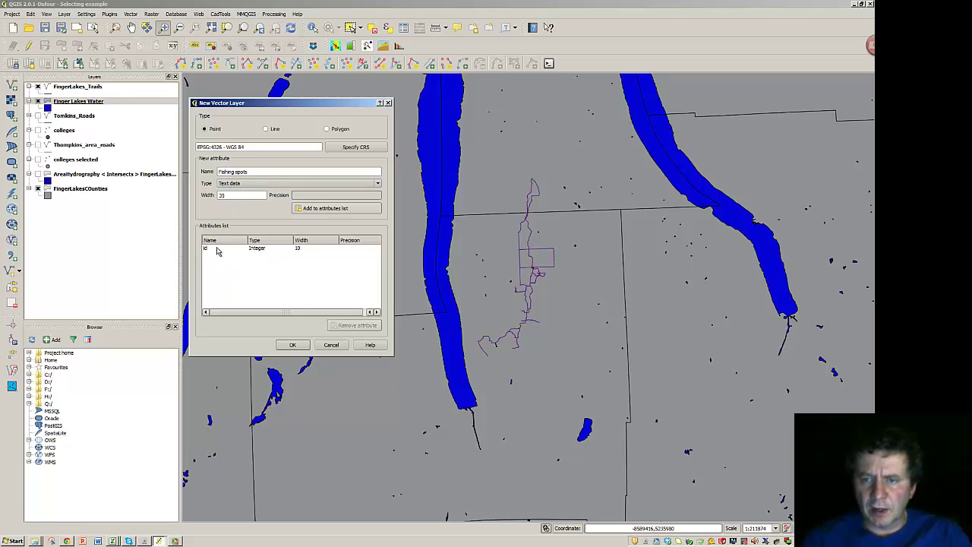
{"action": "left_click", "coordinate": [331, 212]}
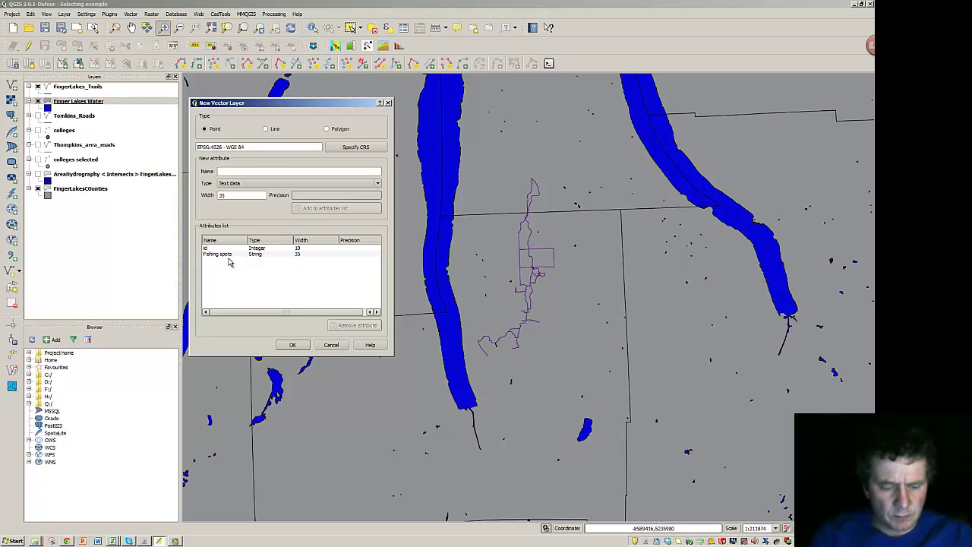
Add a second text attribute, 'Fish type', to the attributes list
{"action": "left_click", "coordinate": [253, 173]}
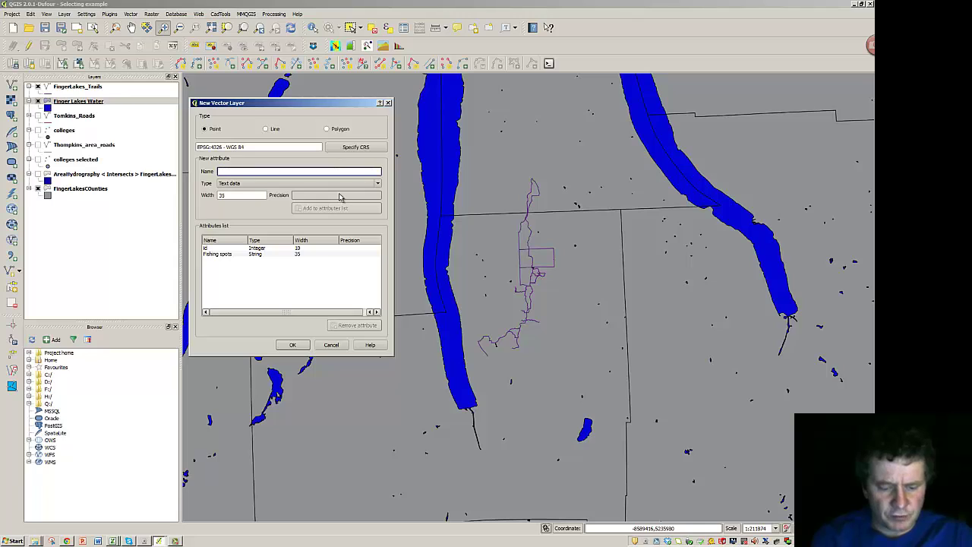
{"action": "type", "text": "Fish type"}
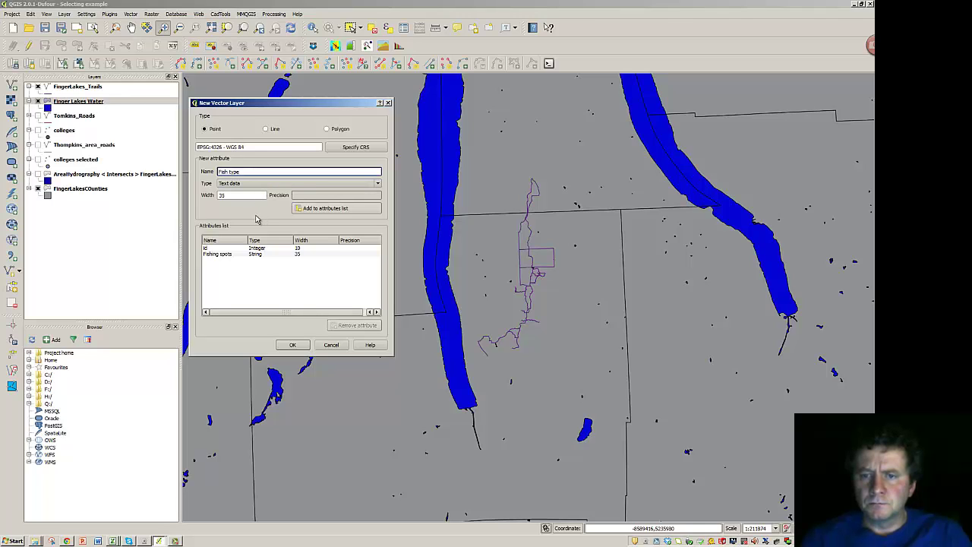
{"action": "left_click", "coordinate": [319, 211]}
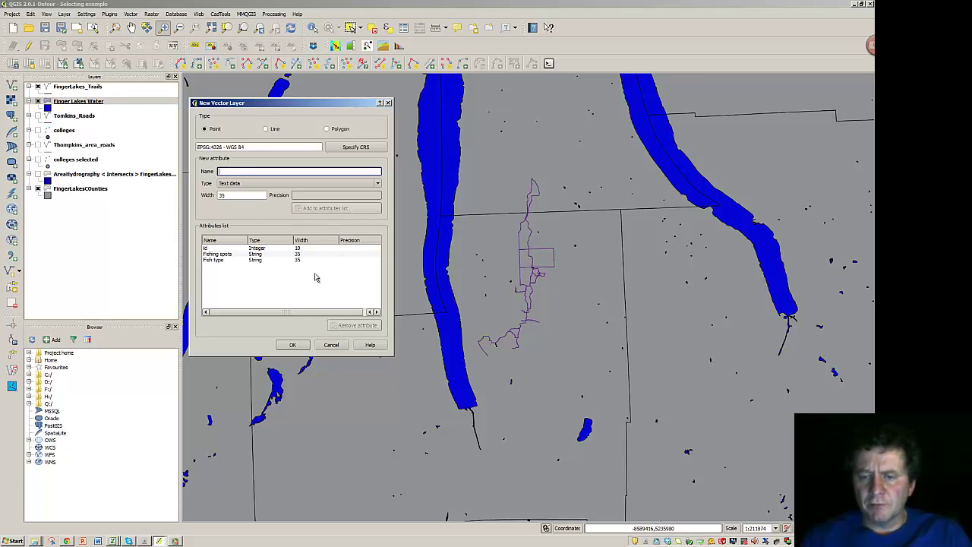
Confirm the new point layer and save it as the shapefile 'Fishing Hotspots'
{"action": "left_click", "coordinate": [296, 345]}
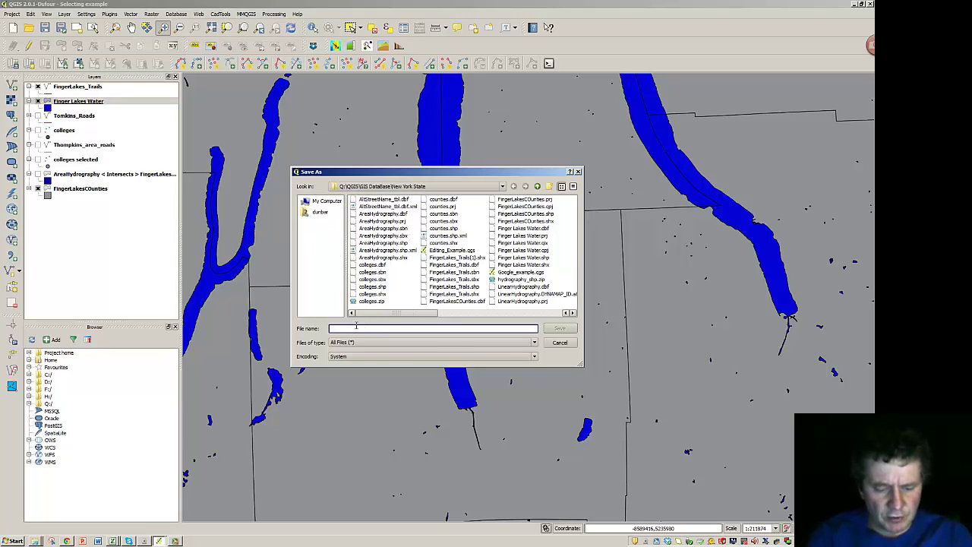
{"action": "type", "text": "Fish"}
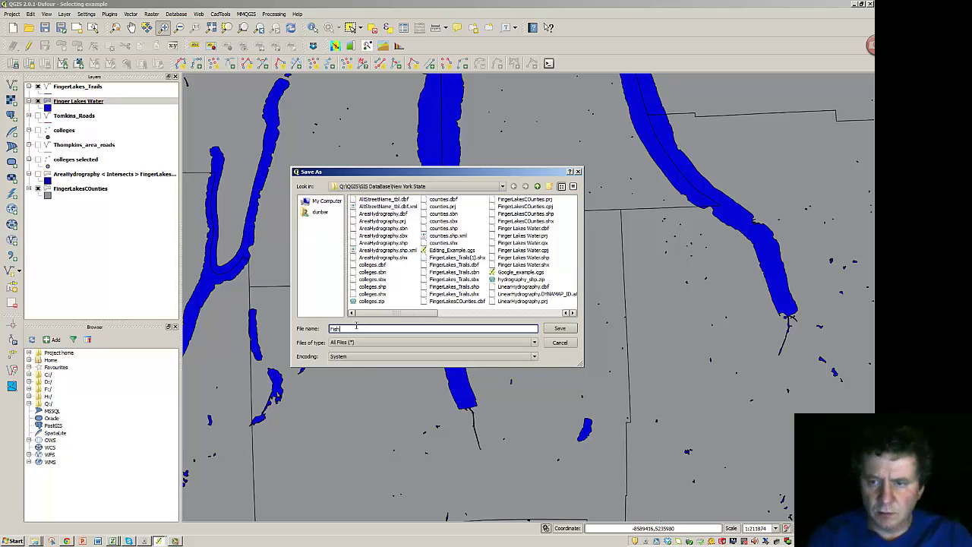
{"action": "type", "text": "ing Hotspots"}
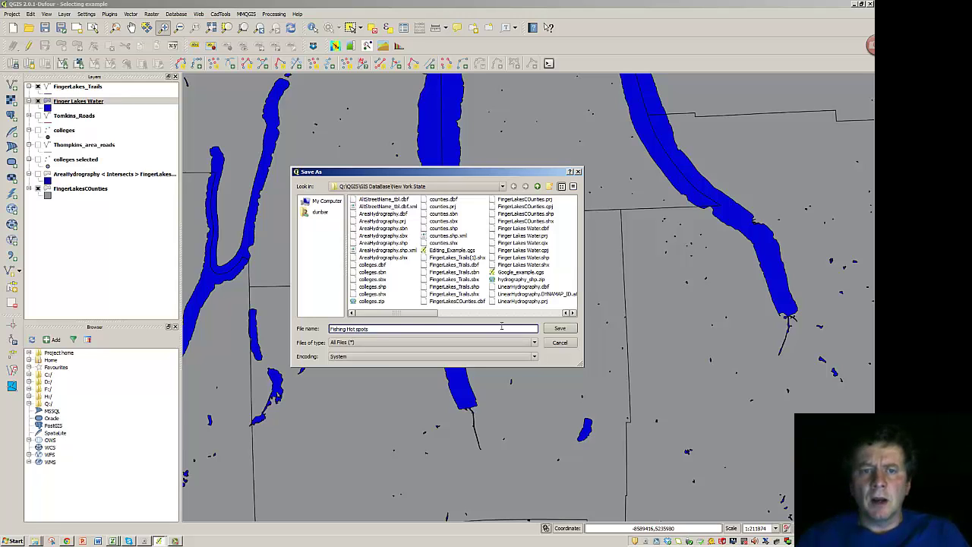
{"action": "left_click", "coordinate": [560, 329]}
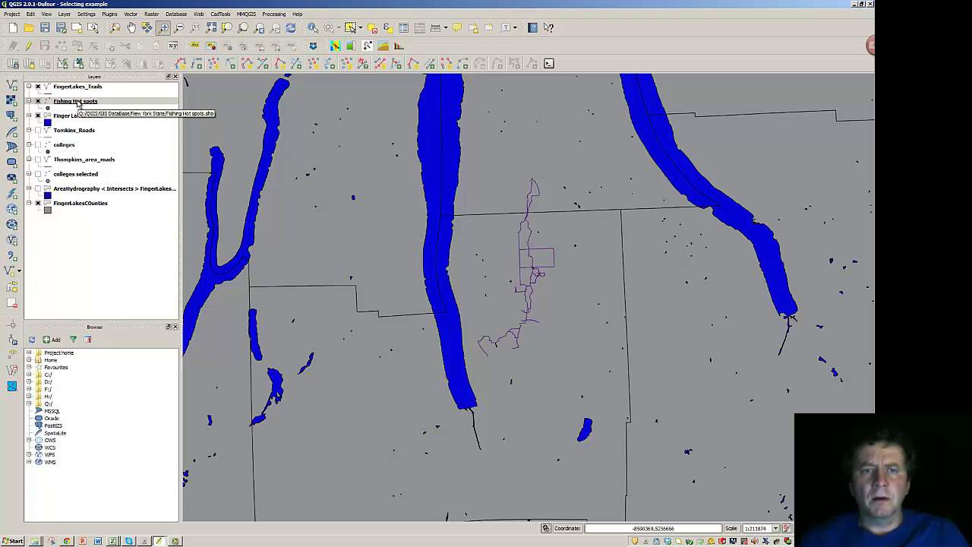
Turn on editing for Fishing Hot spots and zoom the map to the lakes' northern ends
{"action": "left_click", "coordinate": [78, 102]}
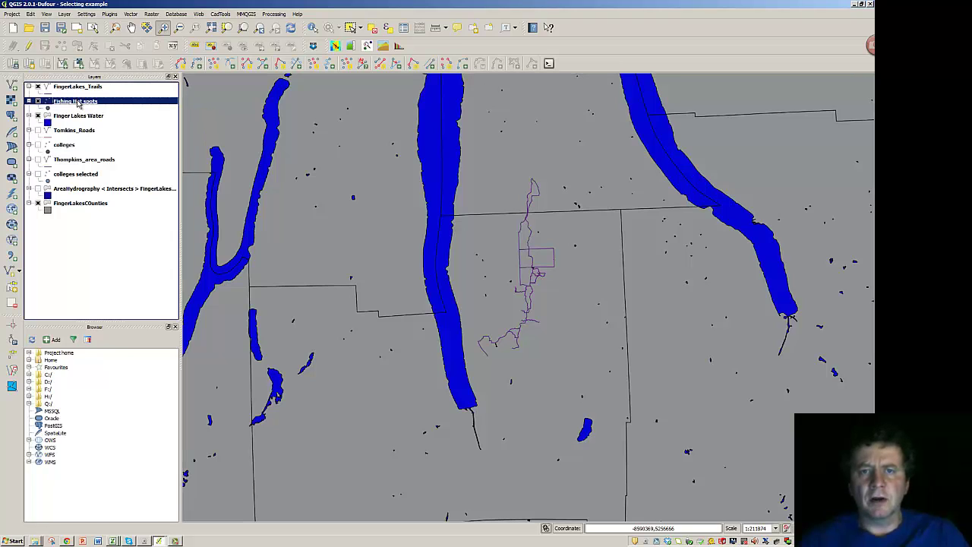
{"action": "left_click", "coordinate": [31, 47]}
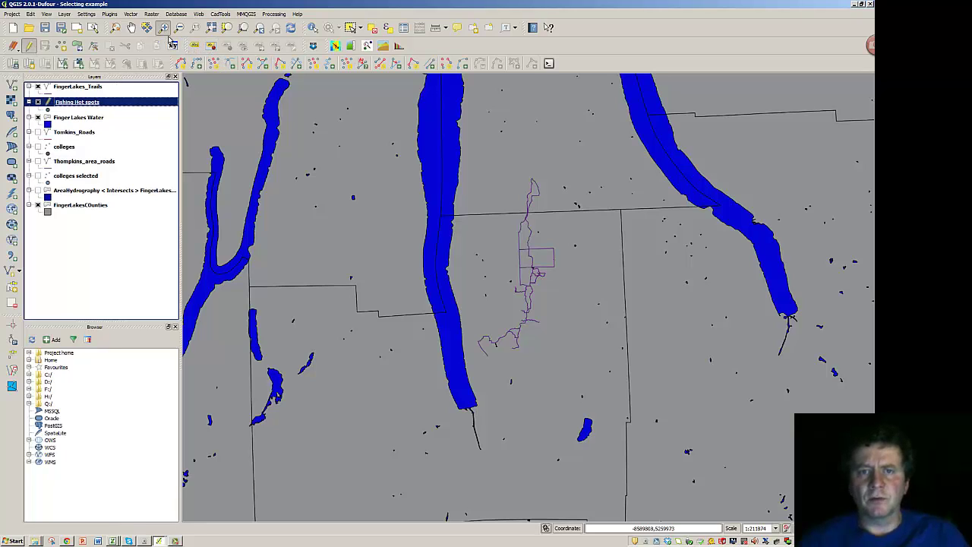
{"action": "left_click", "coordinate": [166, 32]}
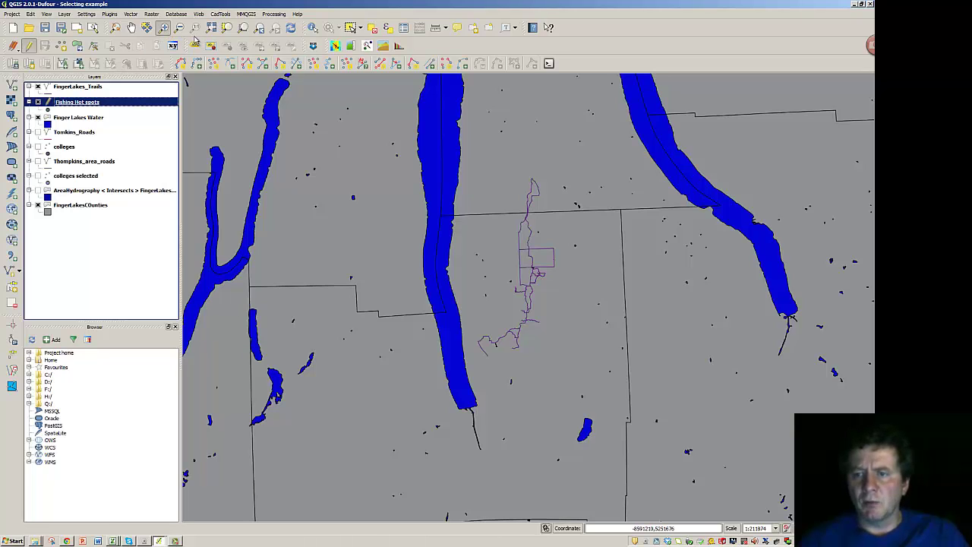
{"action": "left_click", "coordinate": [422, 306]}
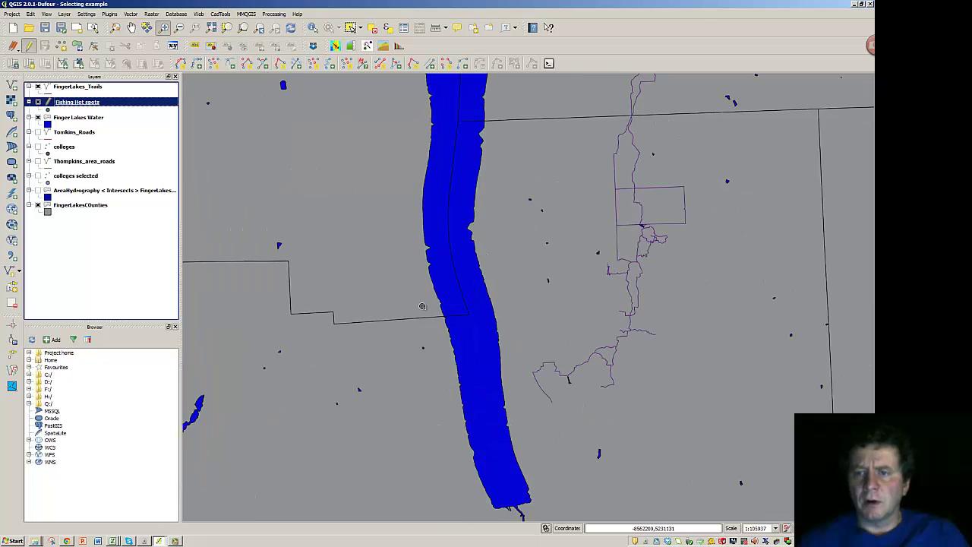
{"action": "scroll", "coordinate": [403, 254], "scroll_direction": "down", "scroll_amount": 3}
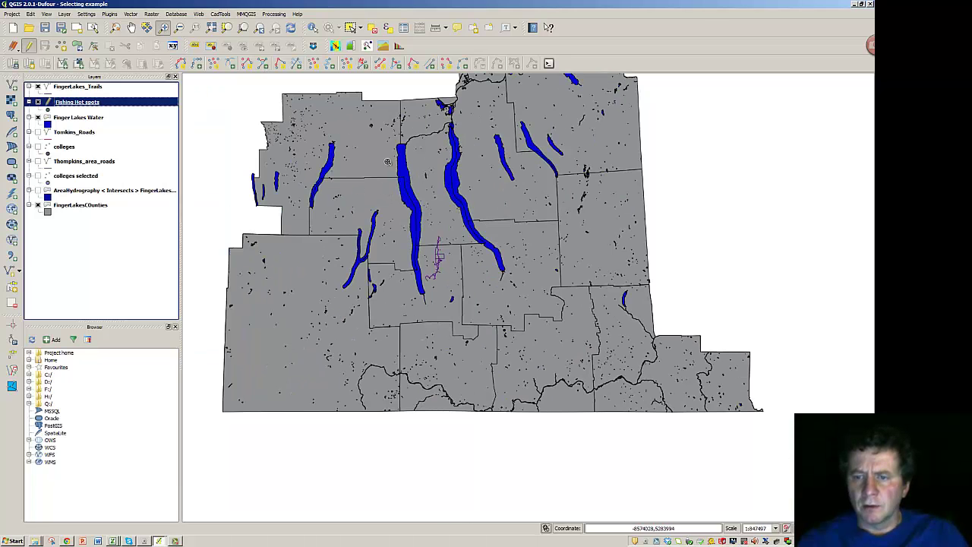
{"action": "left_click_drag", "start_coordinate": [388, 162], "coordinate": [353, 258]}
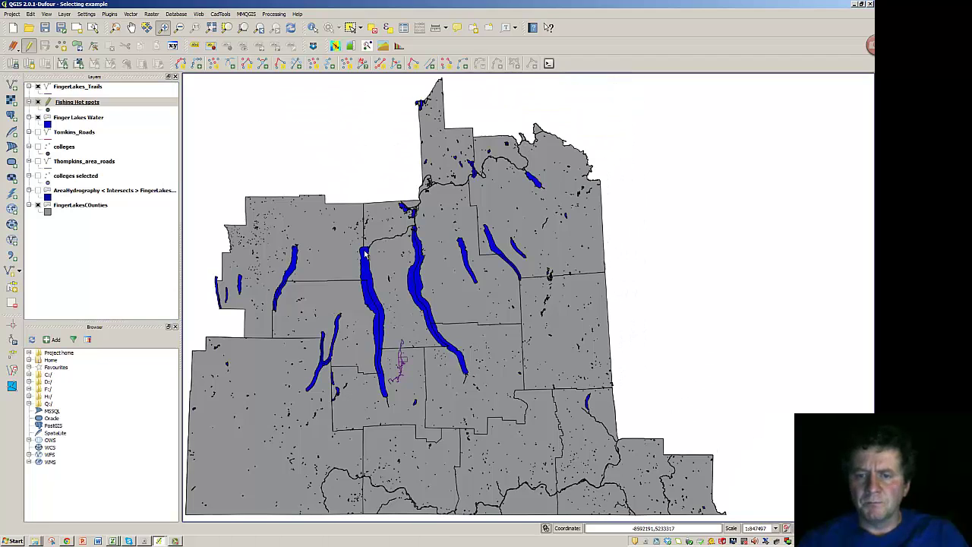
{"action": "scroll", "coordinate": [365, 254], "scroll_direction": "up", "scroll_amount": 3}
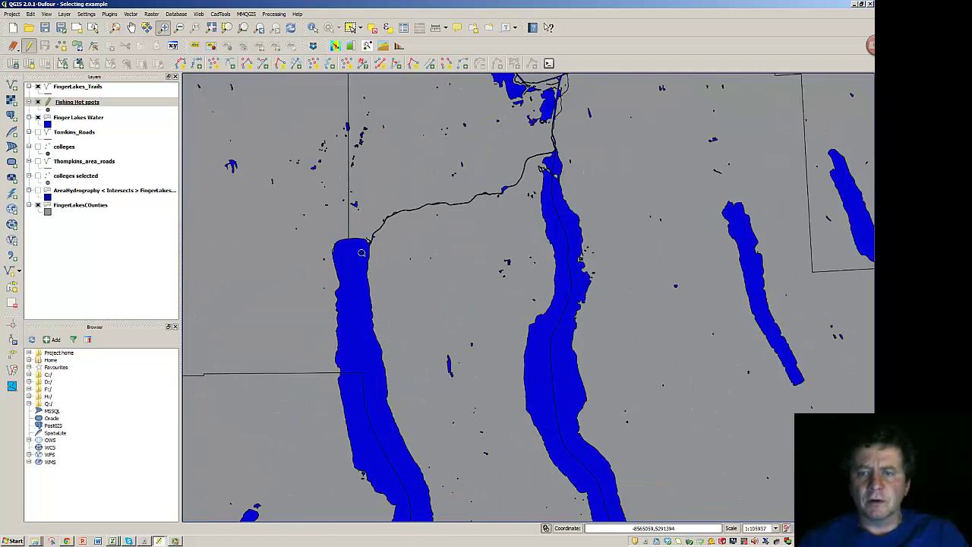
{"action": "scroll", "coordinate": [361, 253], "scroll_direction": "up", "scroll_amount": 1}
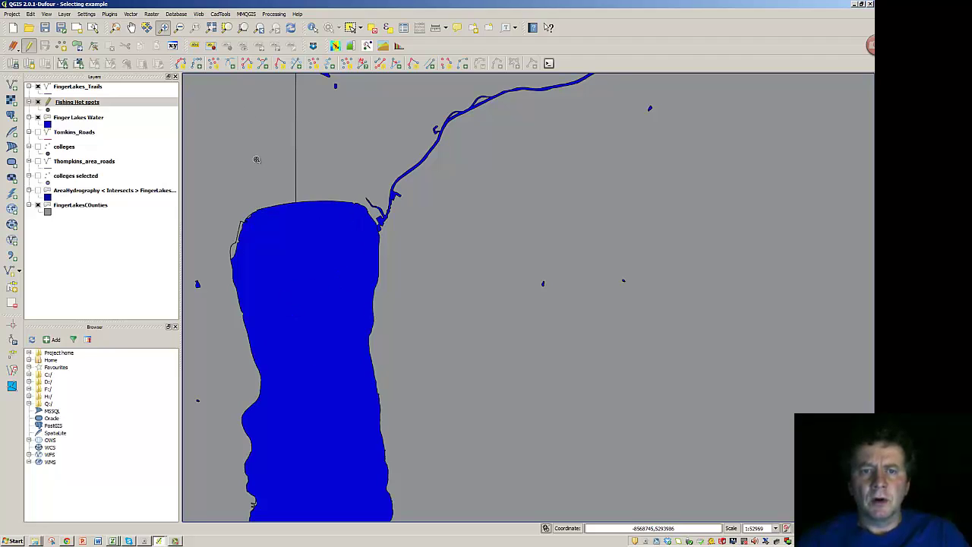
Make Fishing Hot spots the active layer again and ready the Add Feature tool
{"action": "left_click", "coordinate": [88, 102]}
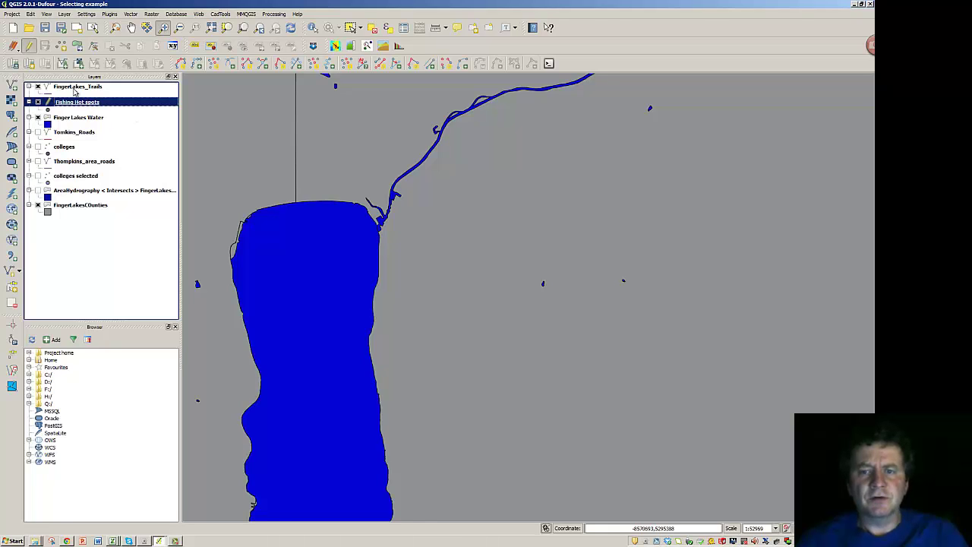
{"action": "left_click", "coordinate": [74, 118]}
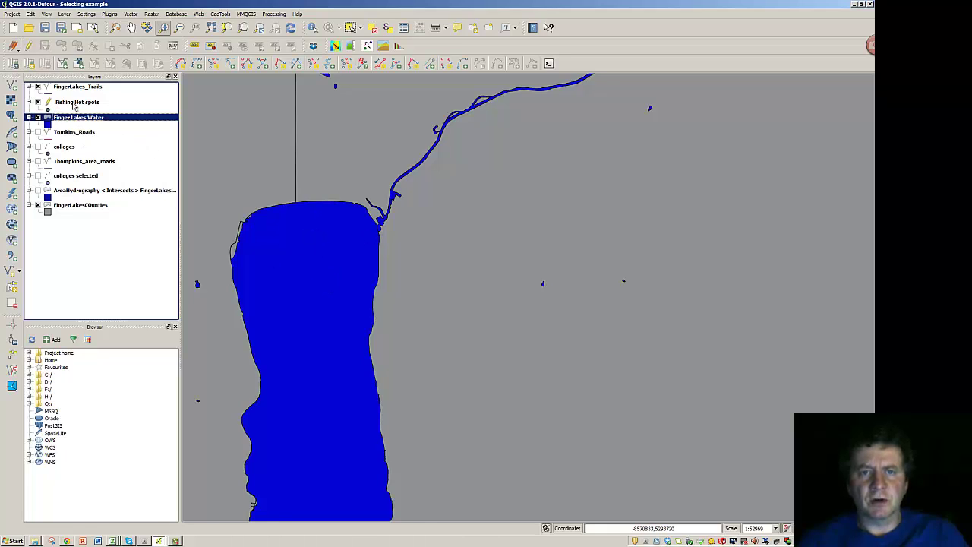
{"action": "left_click", "coordinate": [75, 104]}
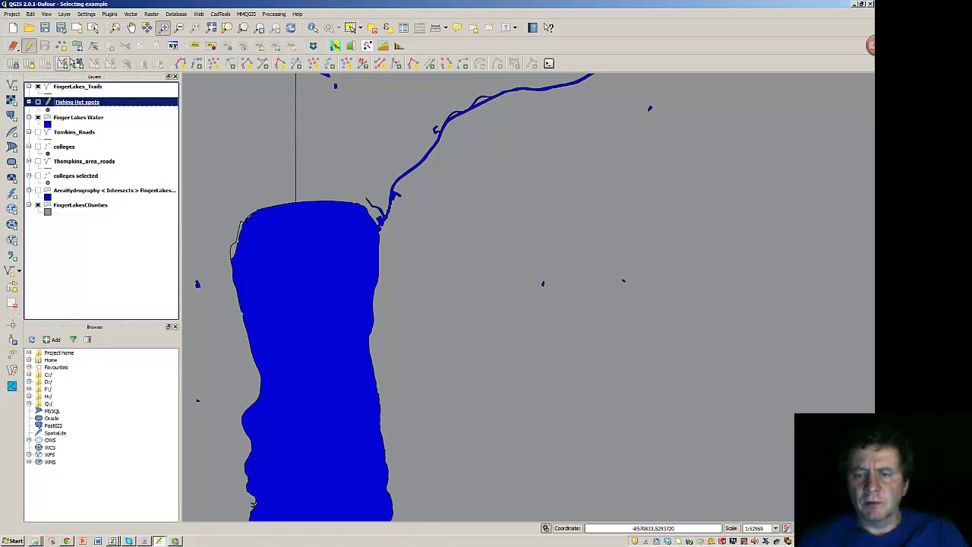
{"action": "left_click", "coordinate": [62, 47]}
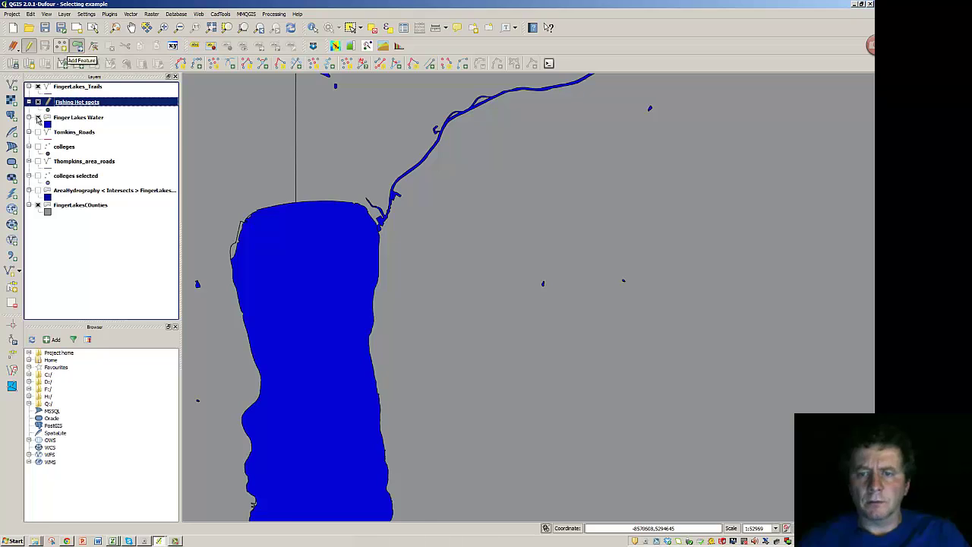
Place a point at Seneca Lake's north end: fishing spot 'Seneca north end', fish type 'Small Mouth Bass'
{"action": "left_click", "coordinate": [60, 45]}
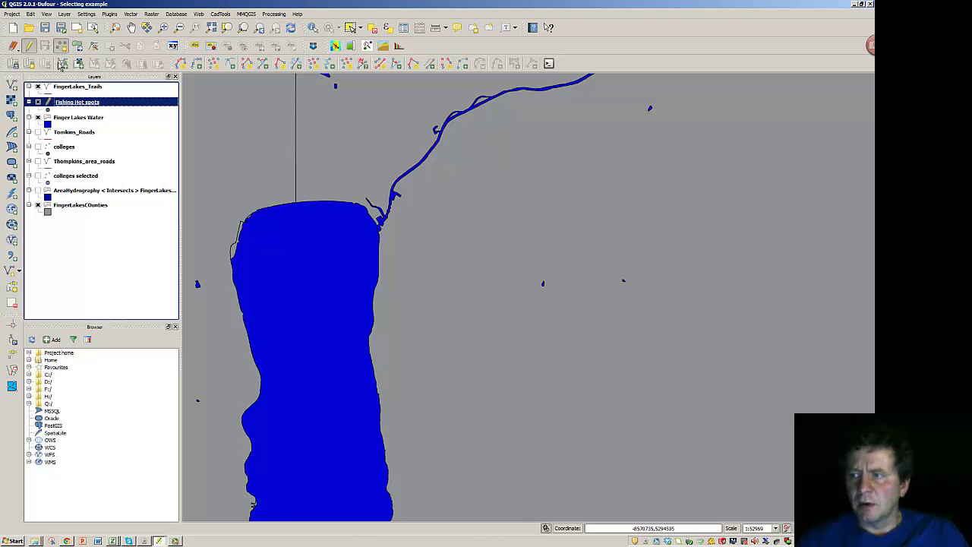
{"action": "left_click", "coordinate": [287, 258]}
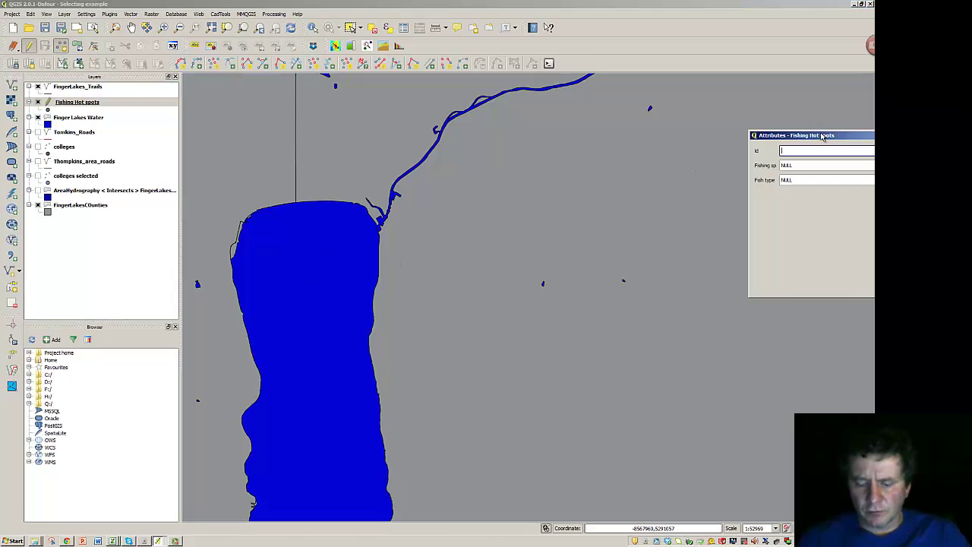
{"action": "left_click_drag", "start_coordinate": [822, 137], "coordinate": [452, 219]}
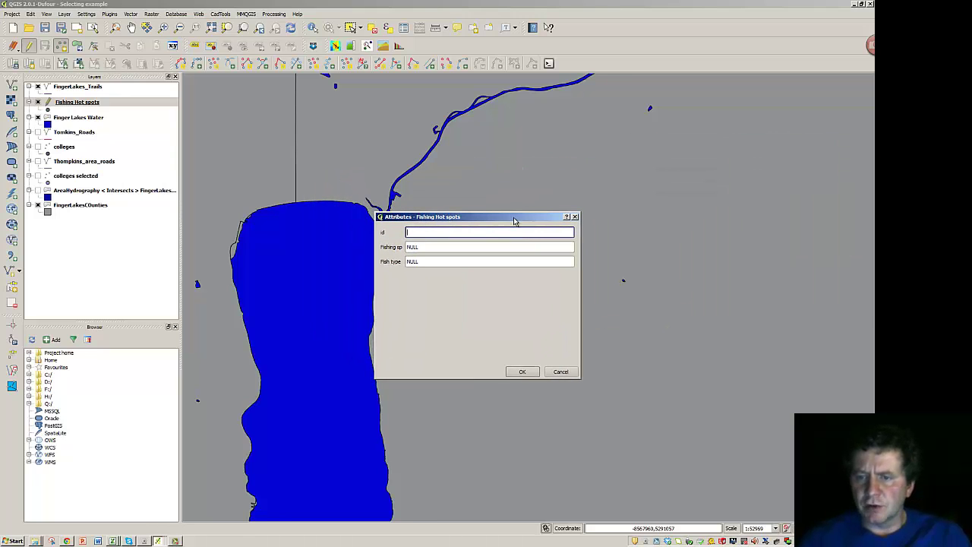
{"action": "left_click", "coordinate": [427, 247]}
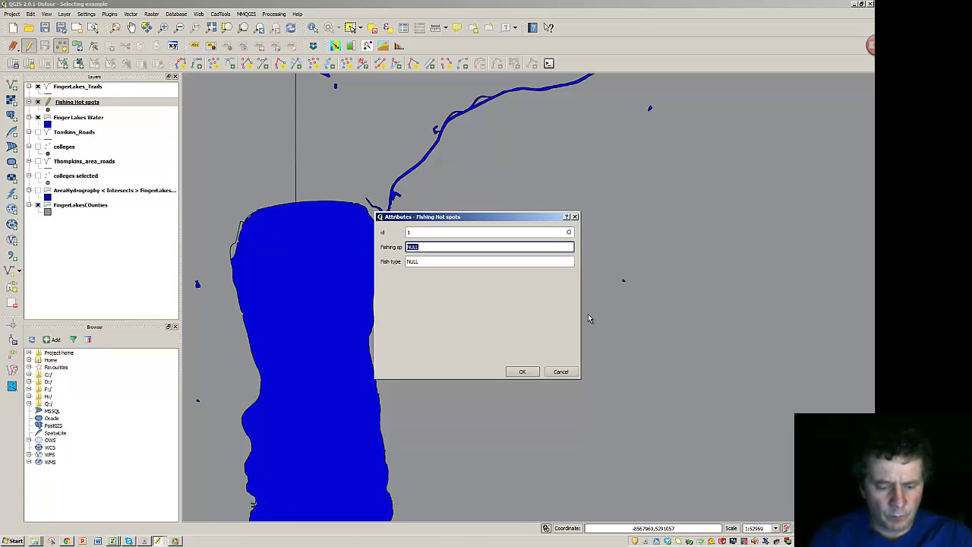
{"action": "type", "text": "Seneca north end"}
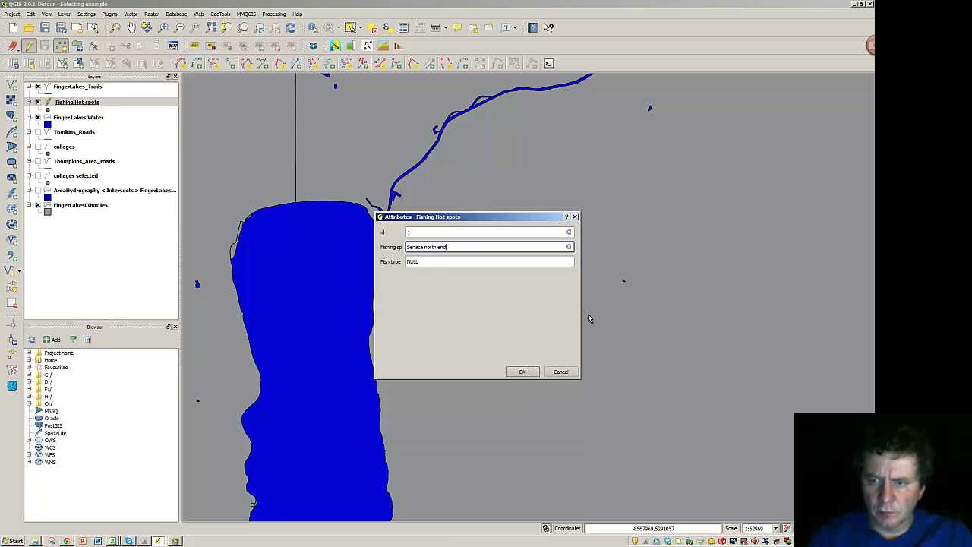
{"action": "left_click", "coordinate": [423, 262]}
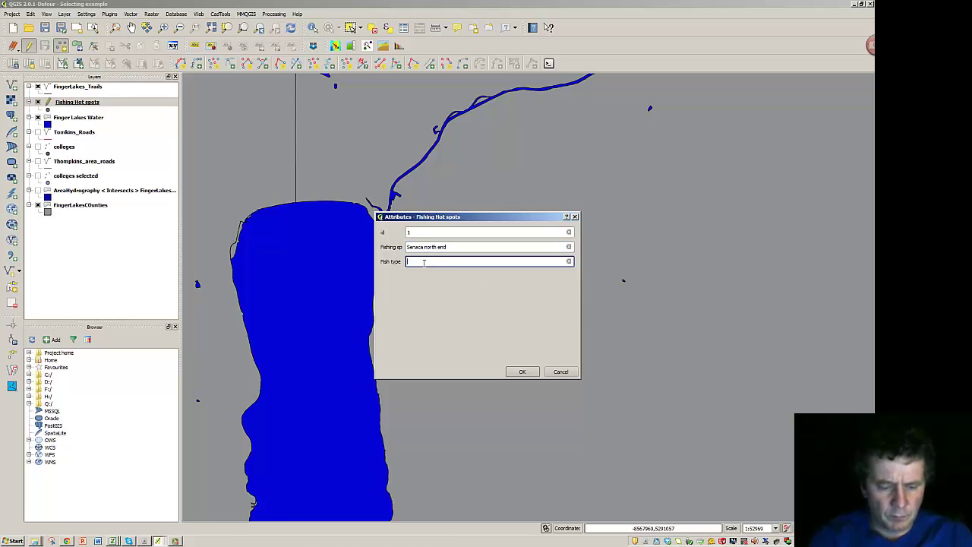
{"action": "type", "text": "Small Mounth Bass"}
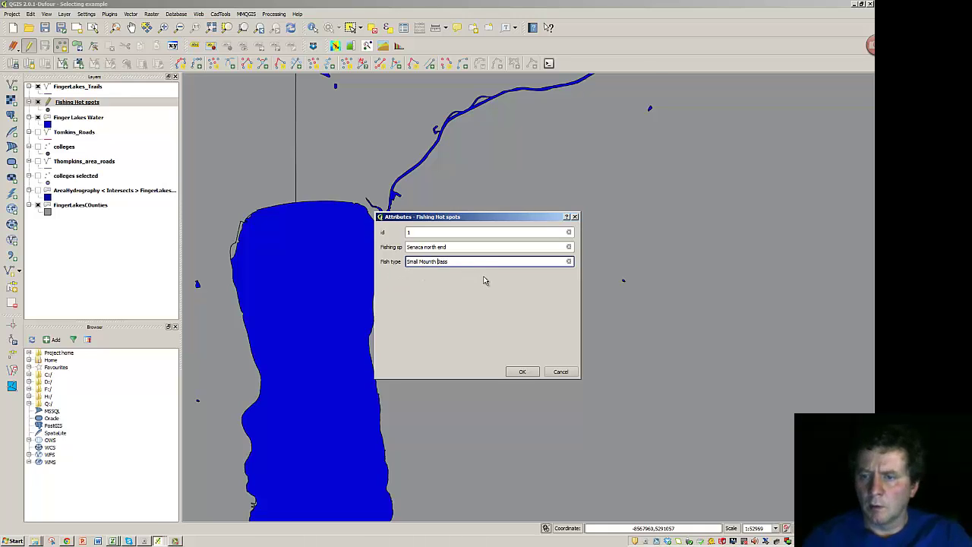
{"action": "key", "text": "BackSpace"}
{"action": "key", "text": "BackSpace"}
{"action": "key", "text": "BackSpace"}
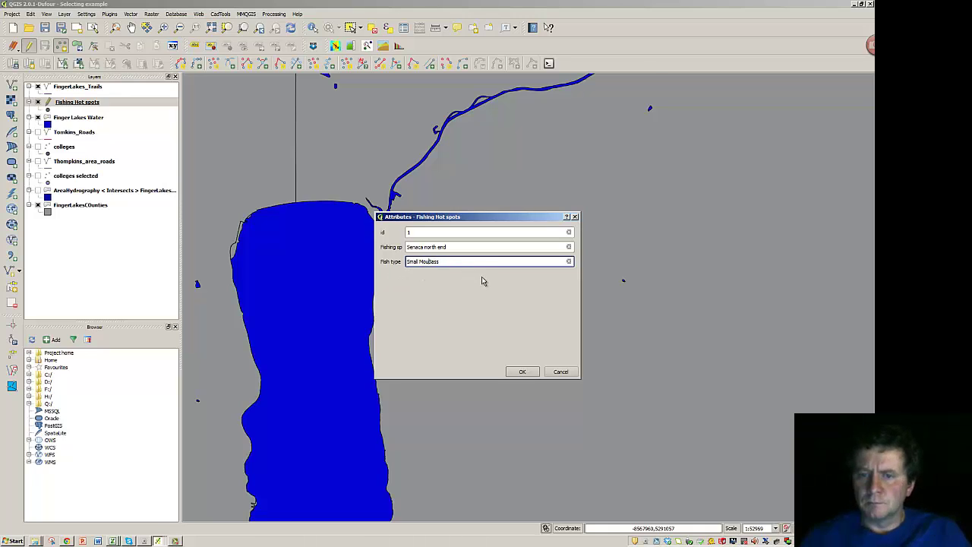
{"action": "type", "text": "th"}
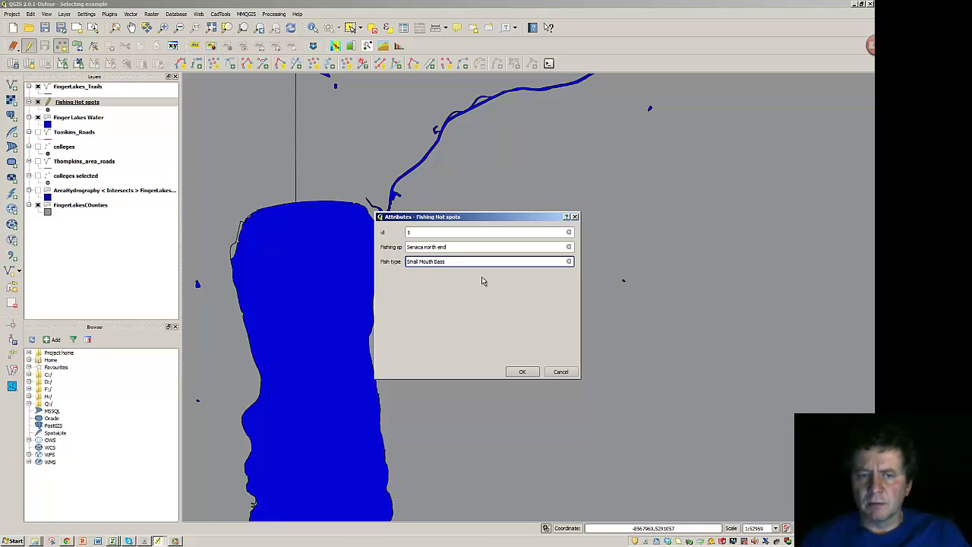
{"action": "left_click", "coordinate": [522, 372]}
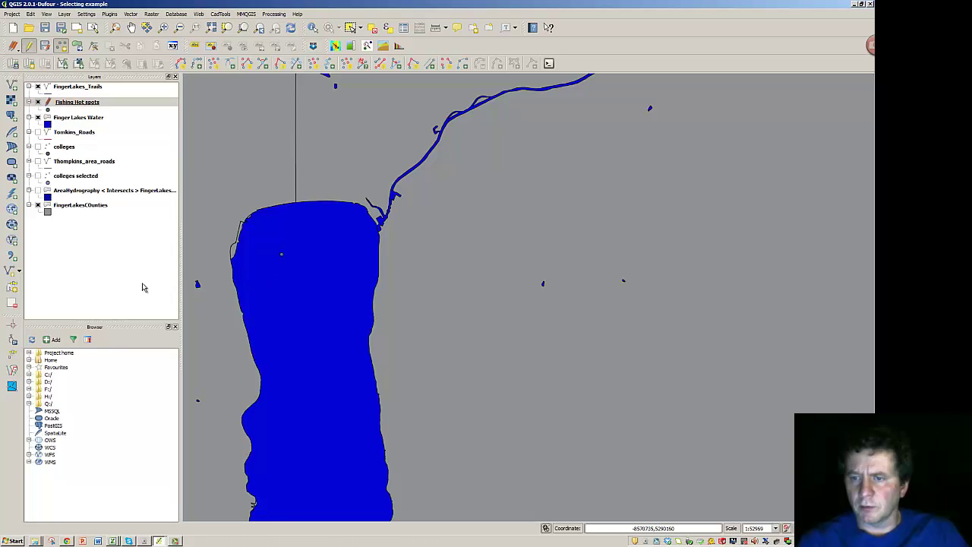
Zoom out and pan the map to show the neighbouring Finger Lakes around the new point
{"action": "scroll", "coordinate": [233, 294], "scroll_direction": "down", "scroll_amount": 1}
{"action": "scroll", "coordinate": [233, 294], "scroll_direction": "down", "scroll_amount": 1}
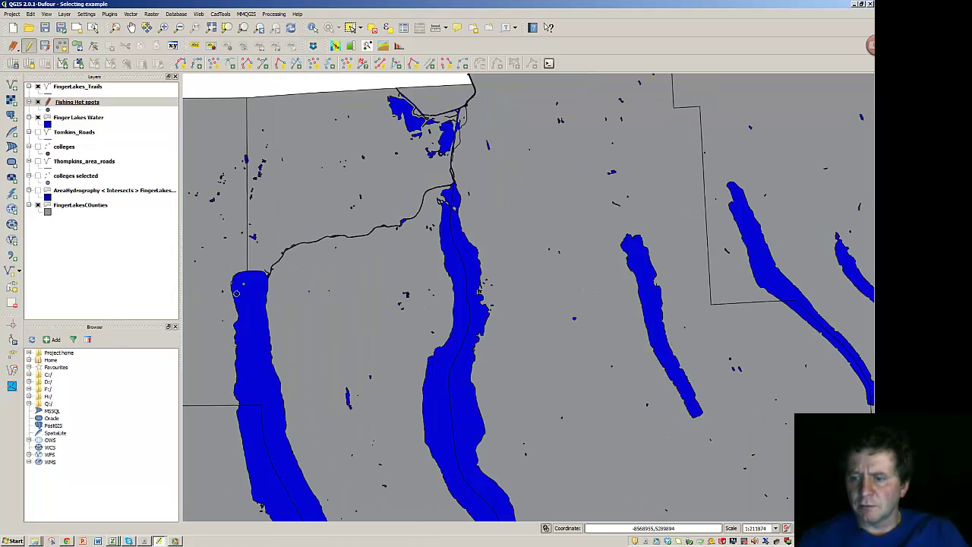
{"action": "left_click_drag", "start_coordinate": [327, 378], "coordinate": [486, 200]}
{"action": "scroll", "coordinate": [503, 443], "scroll_direction": "down", "scroll_amount": 1}
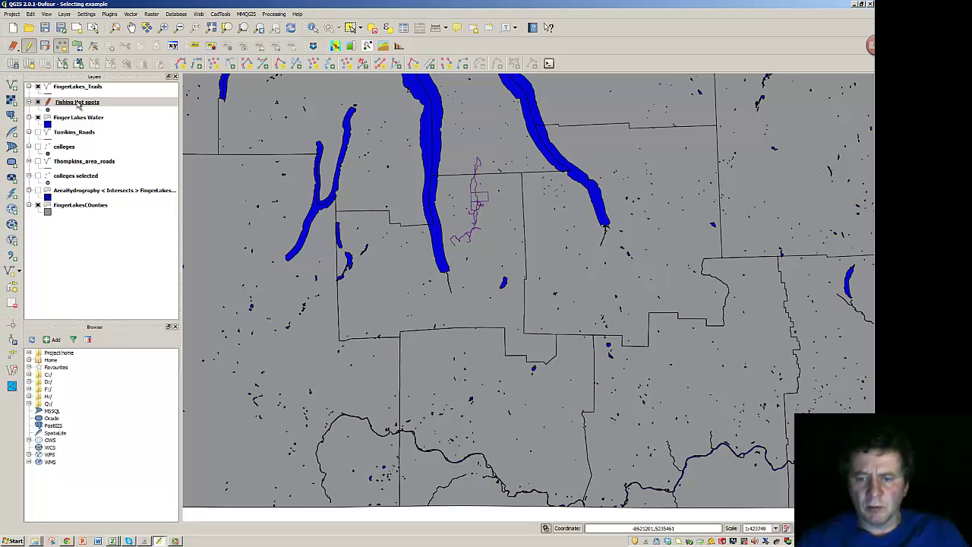
In the Fishing Hot spots attribute table, change the fishing spot value to 'Seneca North'
{"action": "right_click", "coordinate": [79, 104]}
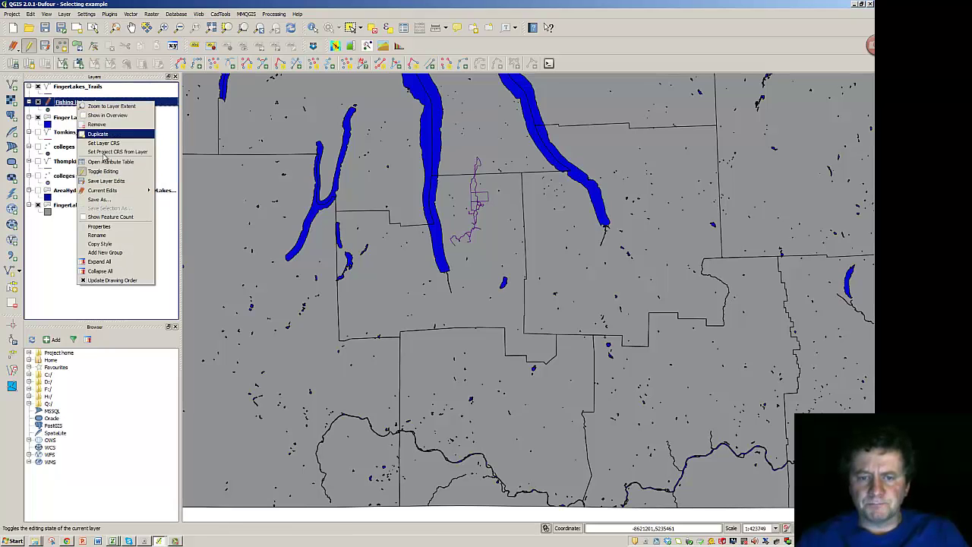
{"action": "left_click", "coordinate": [104, 163]}
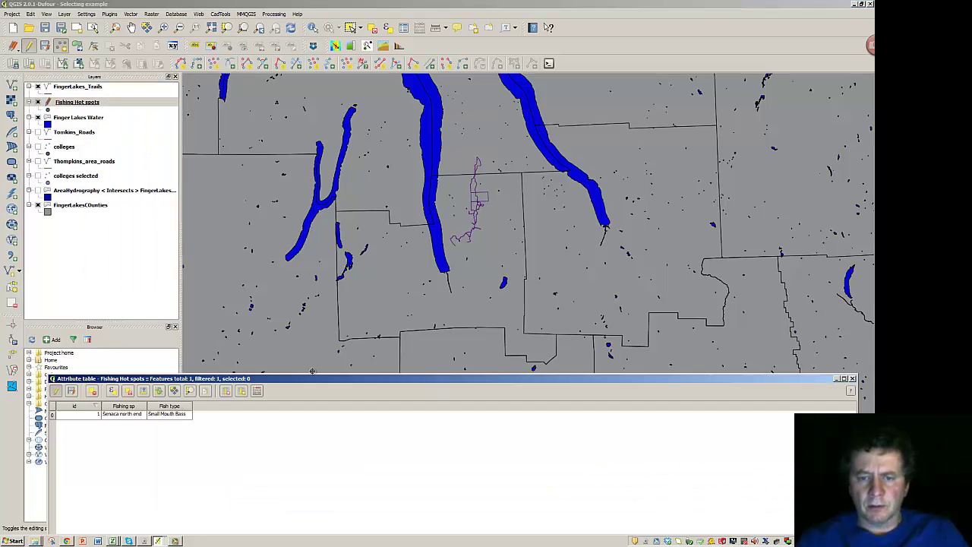
{"action": "left_click_drag", "start_coordinate": [319, 377], "coordinate": [380, 285]}
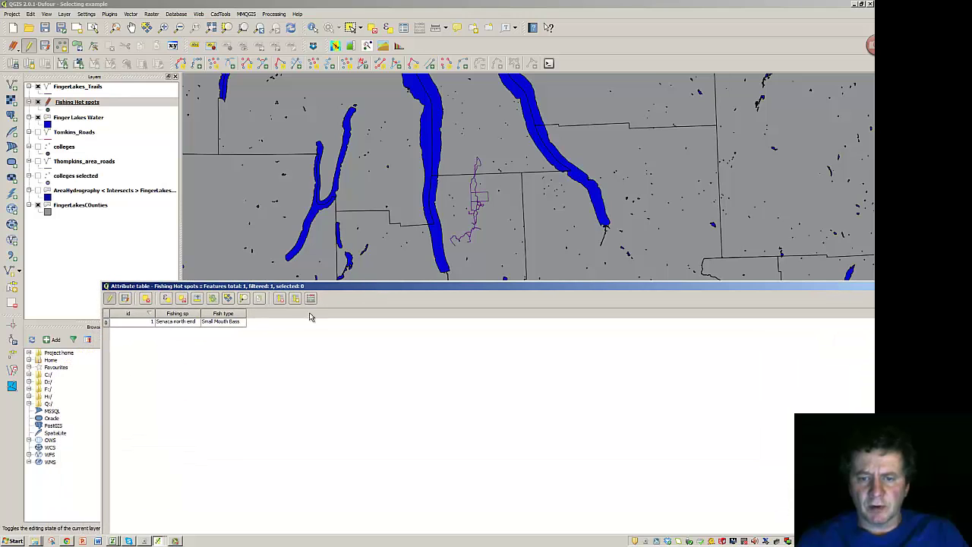
{"action": "double_click", "coordinate": [190, 323]}
{"action": "left_click", "coordinate": [195, 324]}
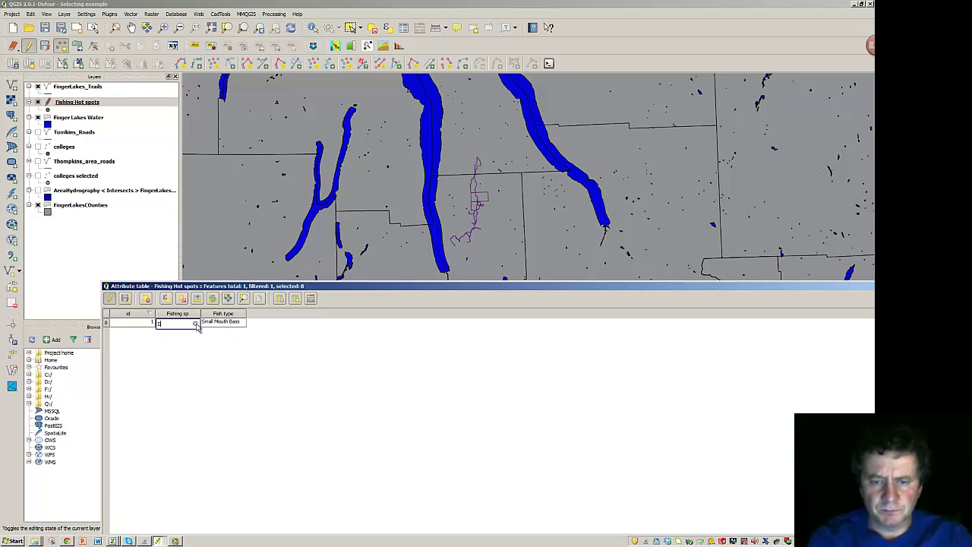
{"action": "type", "text": "Seneca North"}
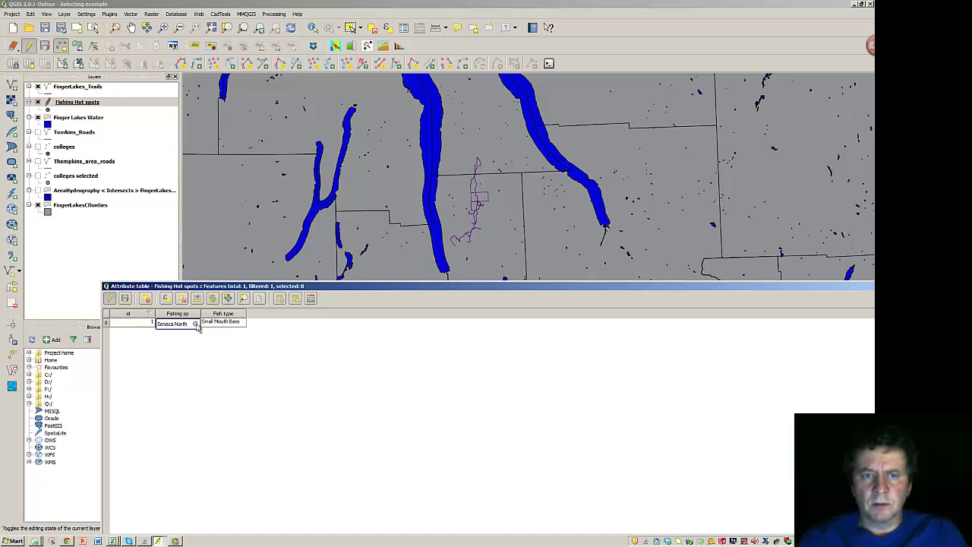
{"action": "left_click", "coordinate": [243, 385]}
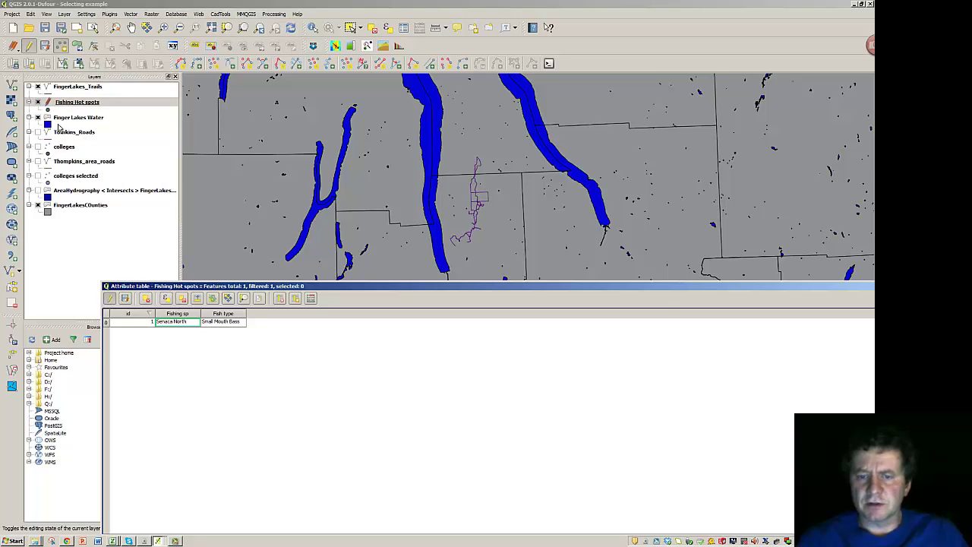
Stop editing, save the layer's edits, and close the attribute table
{"action": "left_click", "coordinate": [109, 300]}
{"action": "left_click", "coordinate": [399, 278]}
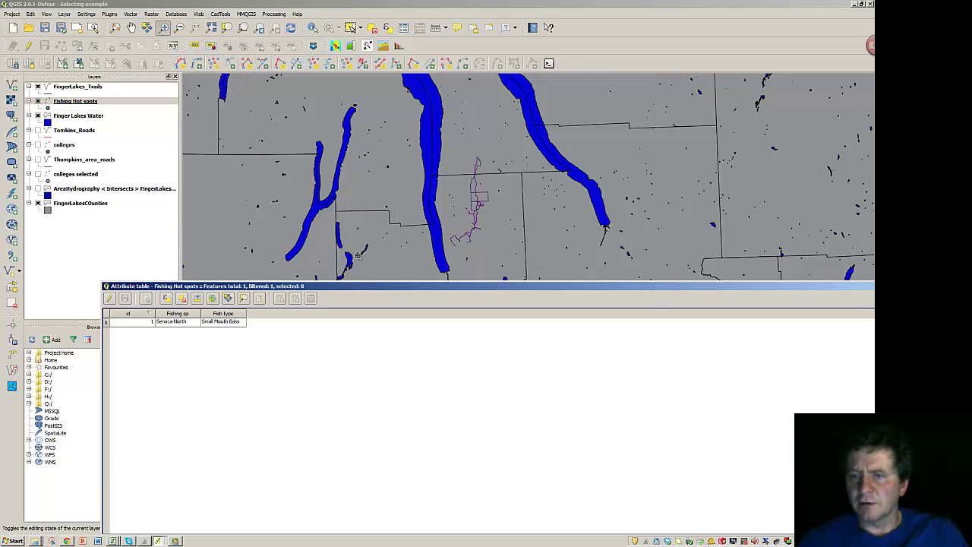
{"action": "left_click_drag", "start_coordinate": [324, 290], "coordinate": [265, 198]}
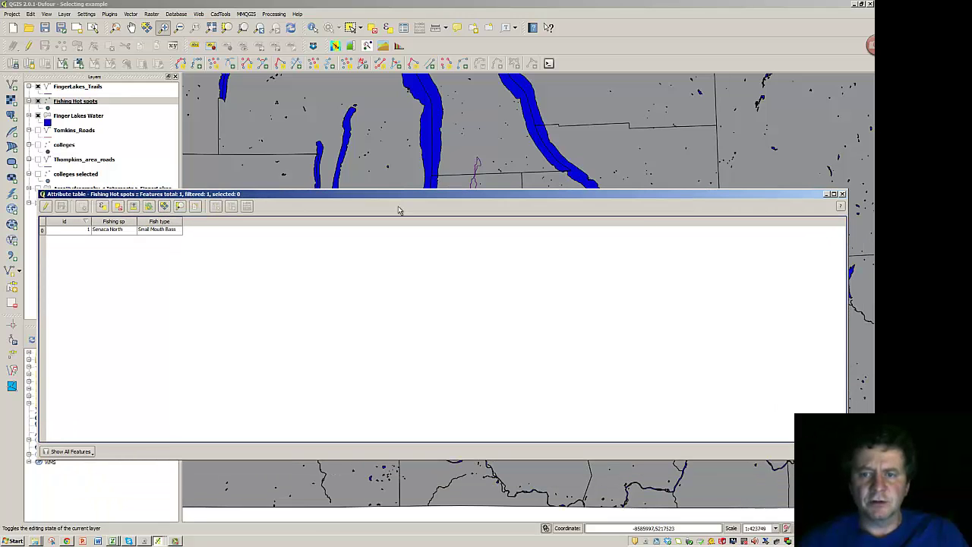
{"action": "left_click", "coordinate": [842, 194]}
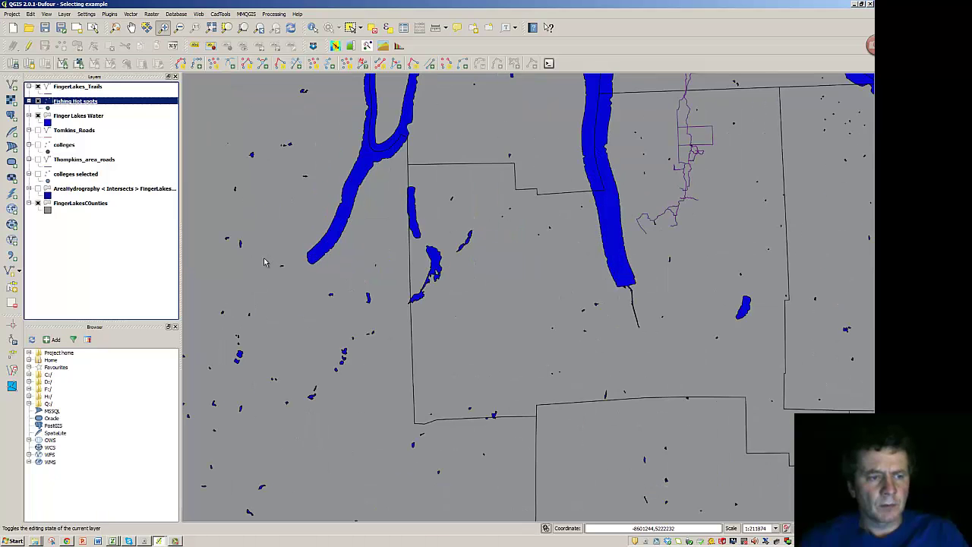